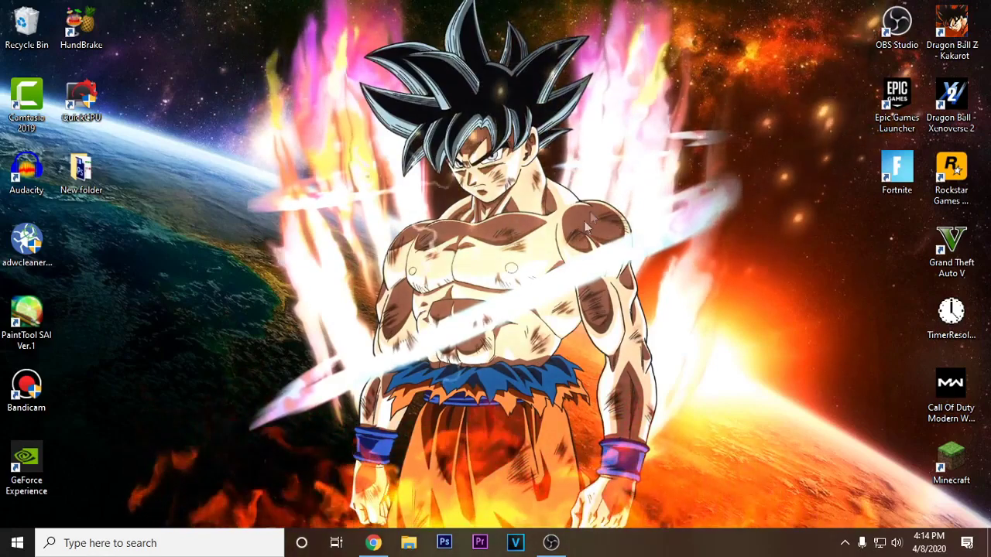
- Bring the Chrome window with the GeForce drivers page to the front
mouse_move(374, 542)
left_click(405, 433)
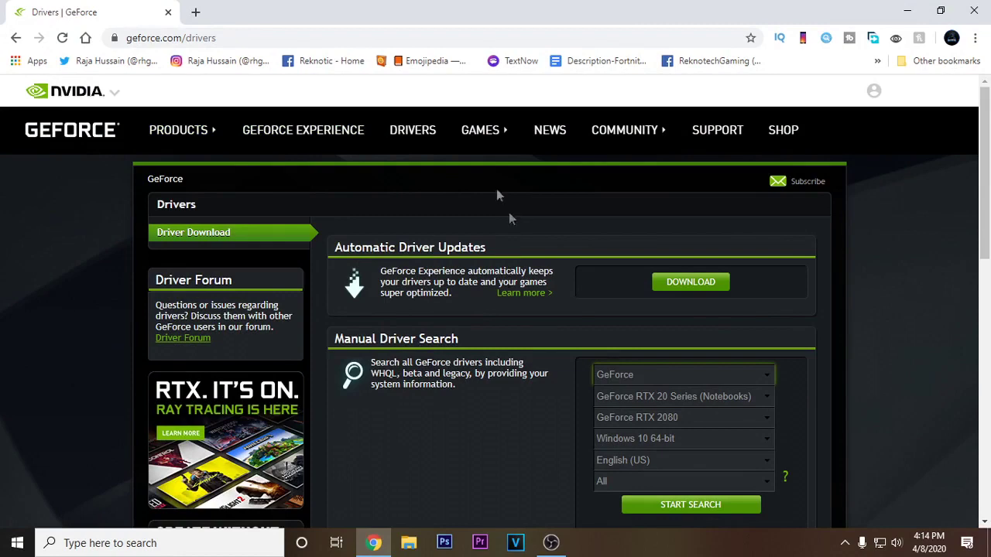
- In Manual Driver Search, choose GeForce 700 Series and GeForce GTX 750 Ti
scroll(542, 352, "down", 1)
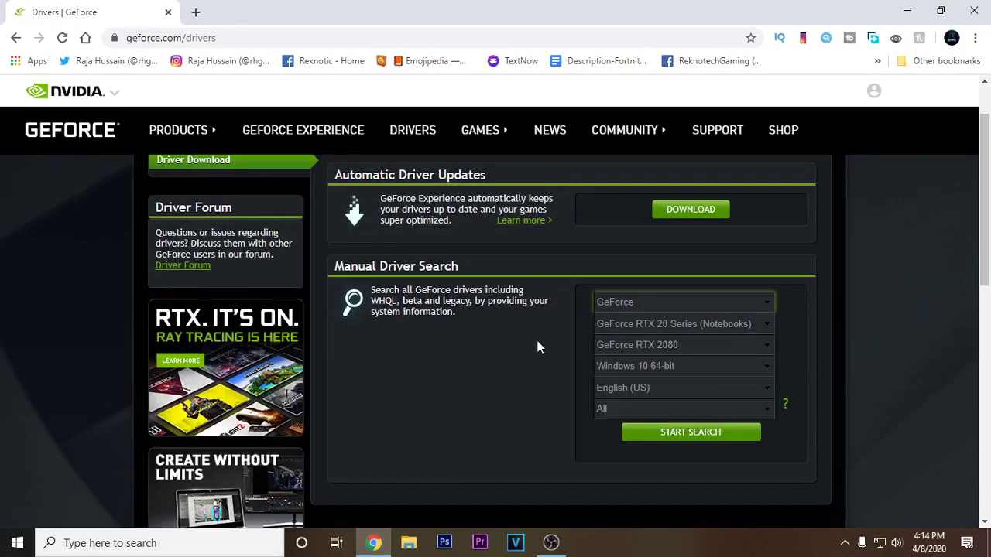
scroll(538, 347, "up", 1)
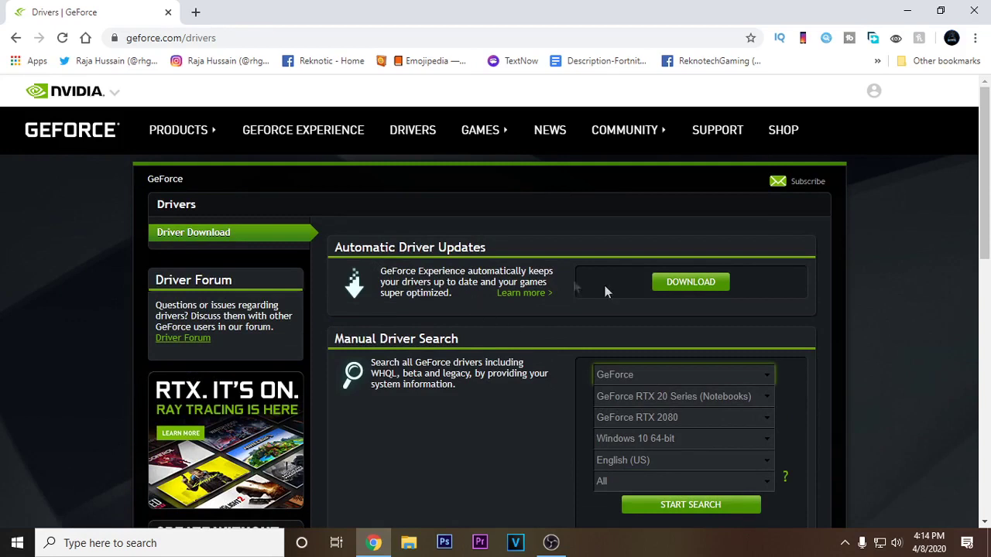
left_click(700, 288)
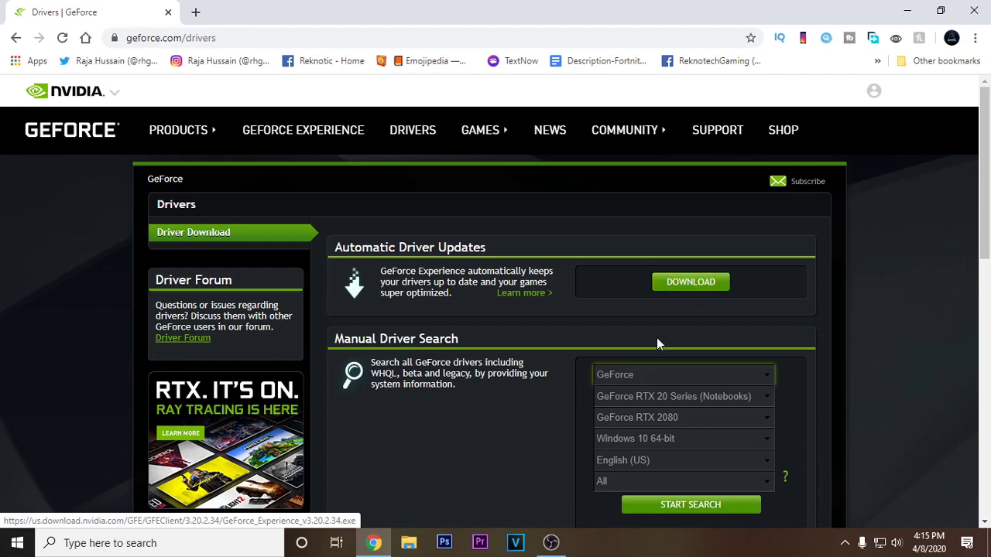
scroll(658, 343, "down", 1)
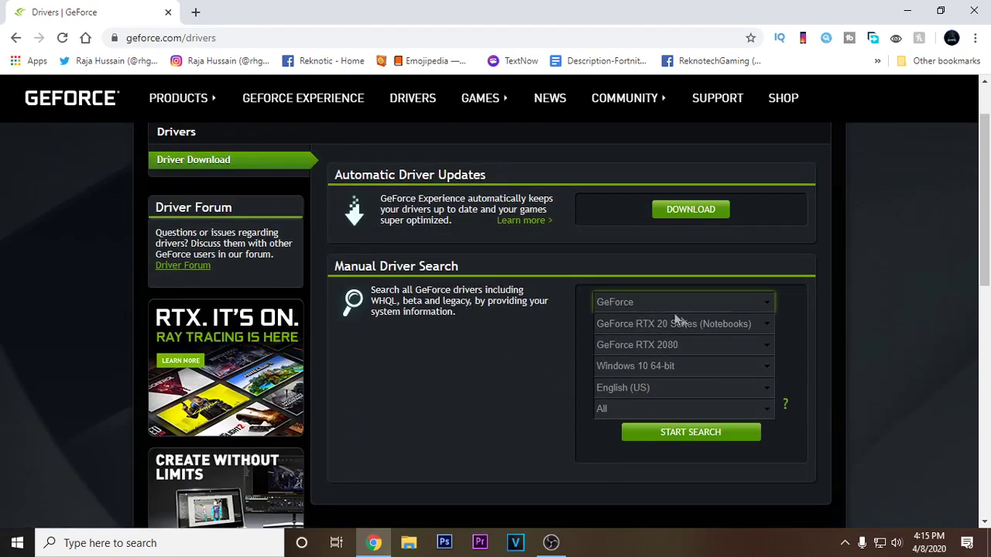
left_click(704, 325)
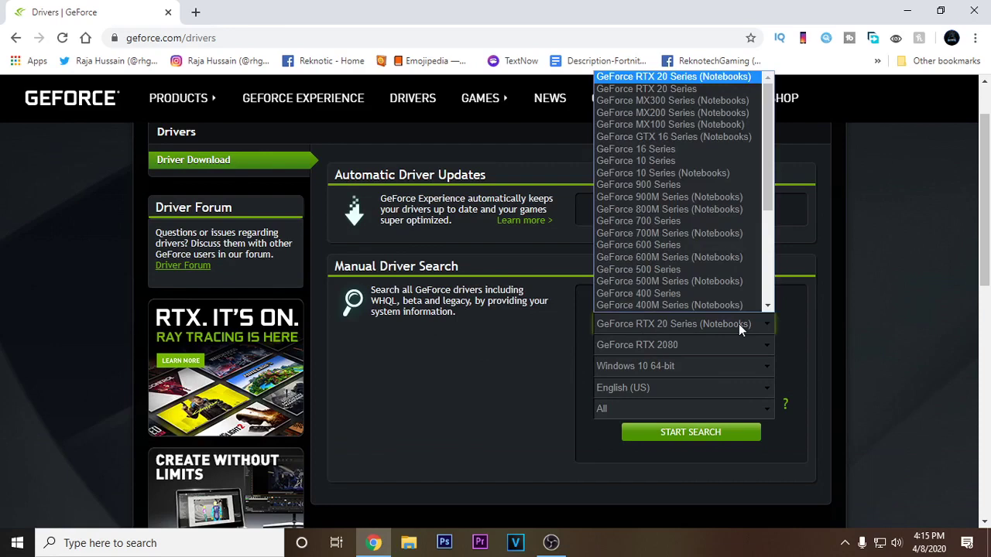
scroll(697, 271, "down", 2)
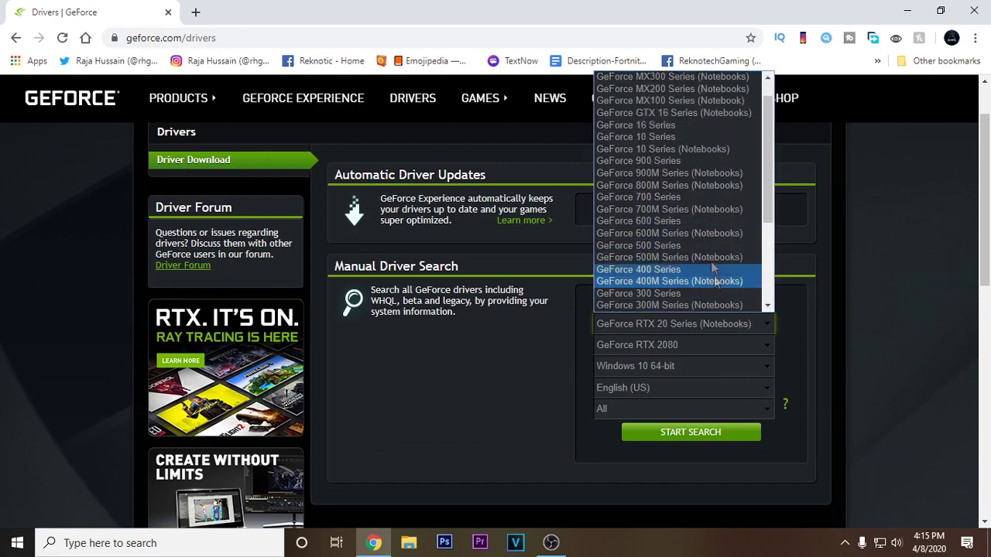
scroll(693, 279, "down", 1)
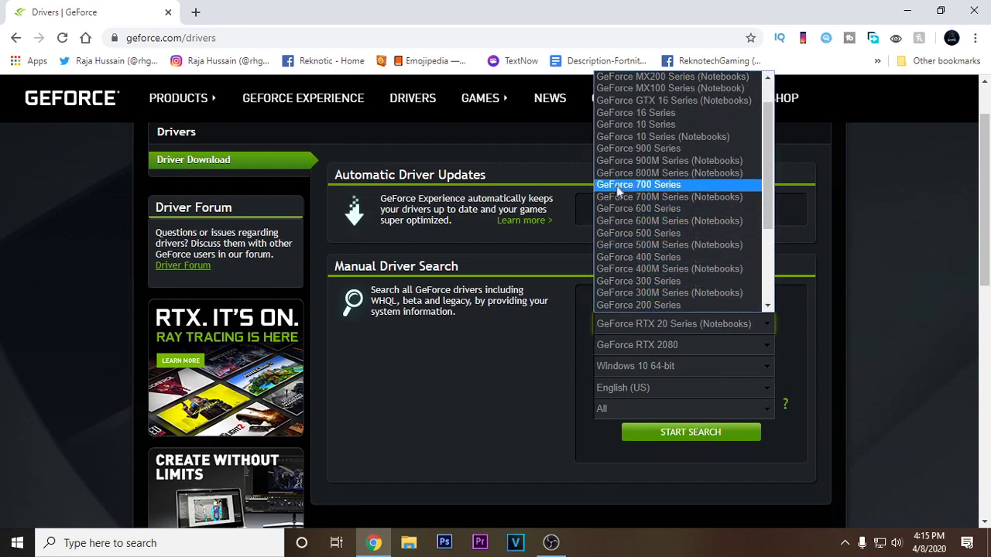
left_click(702, 193)
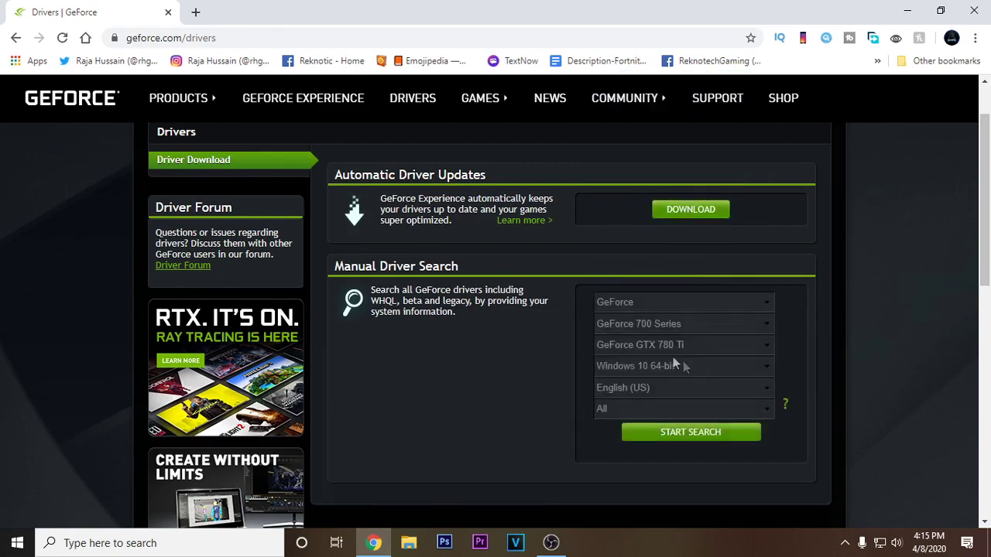
left_click(657, 345)
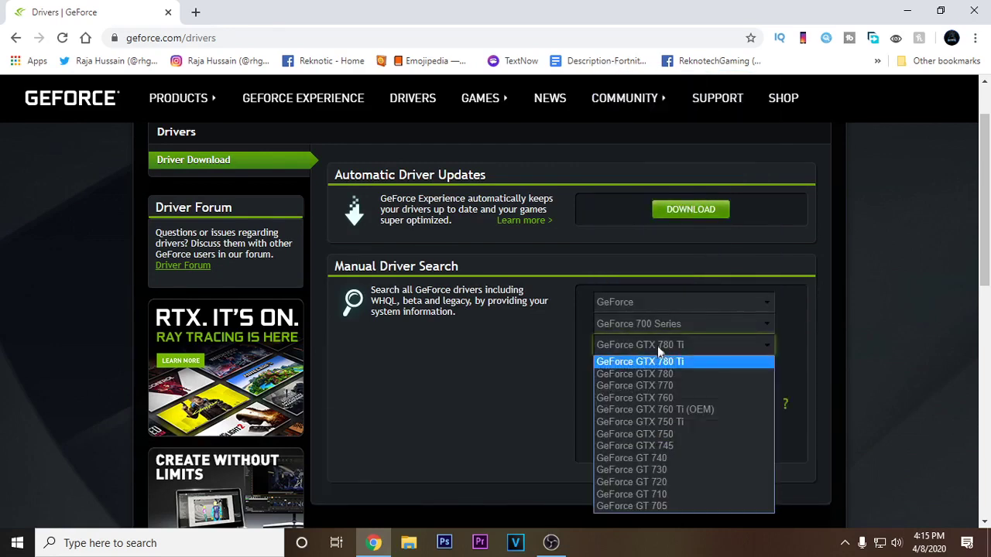
left_click(697, 421)
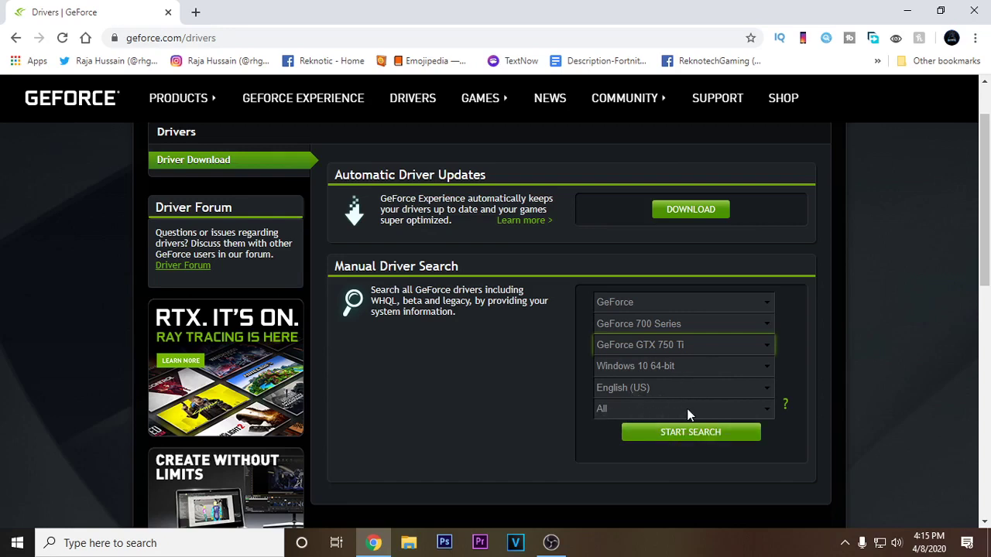
- Search for matching drivers and open the 445.75 Game Ready Driver result
left_click(689, 434)
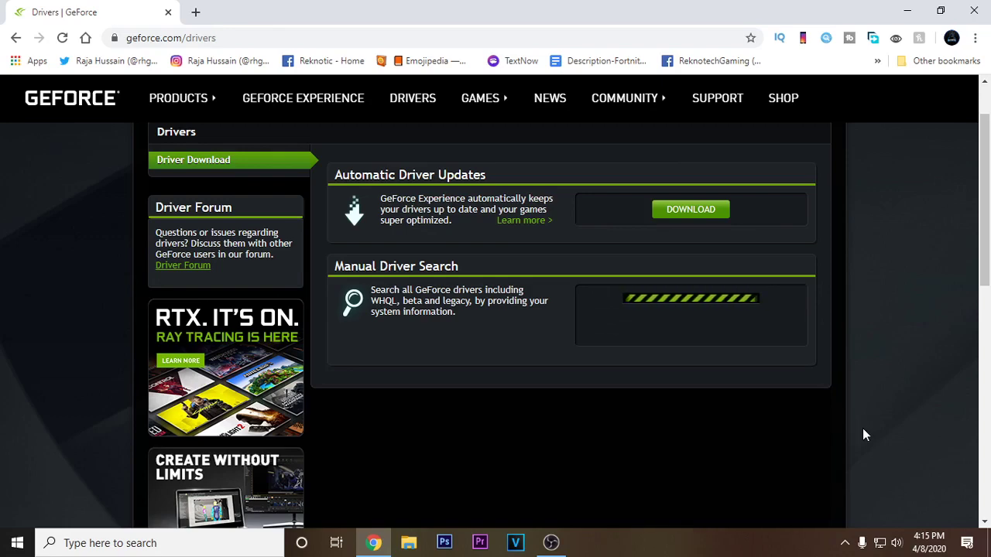
scroll(865, 435, "down", 2)
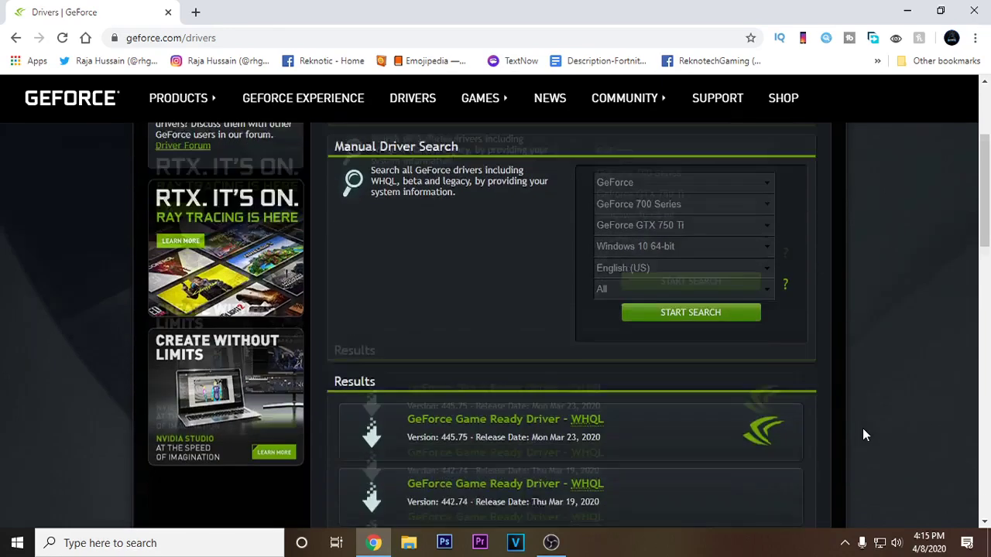
scroll(863, 434, "down", 2)
scroll(625, 389, "down", 2)
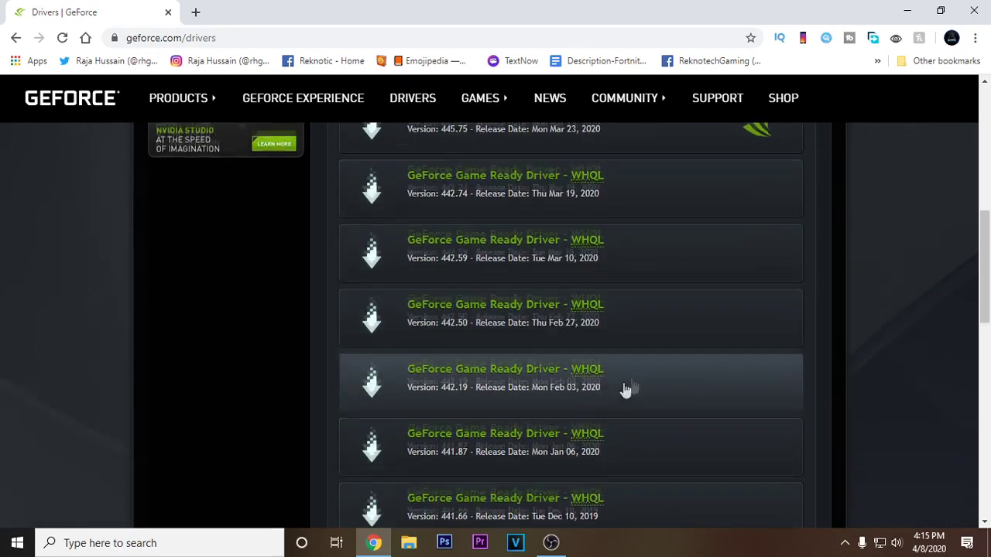
scroll(707, 411, "up", 2)
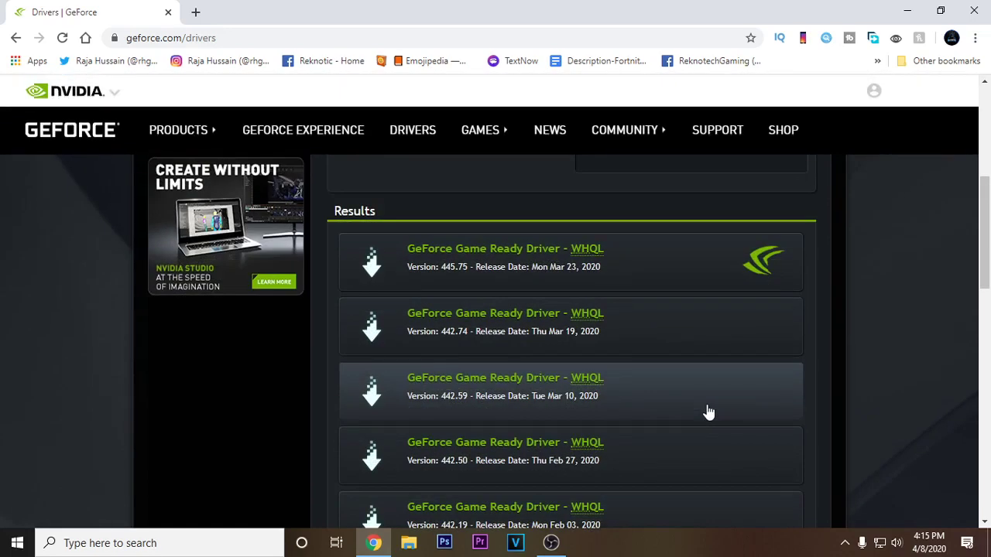
scroll(573, 333, "up", 1)
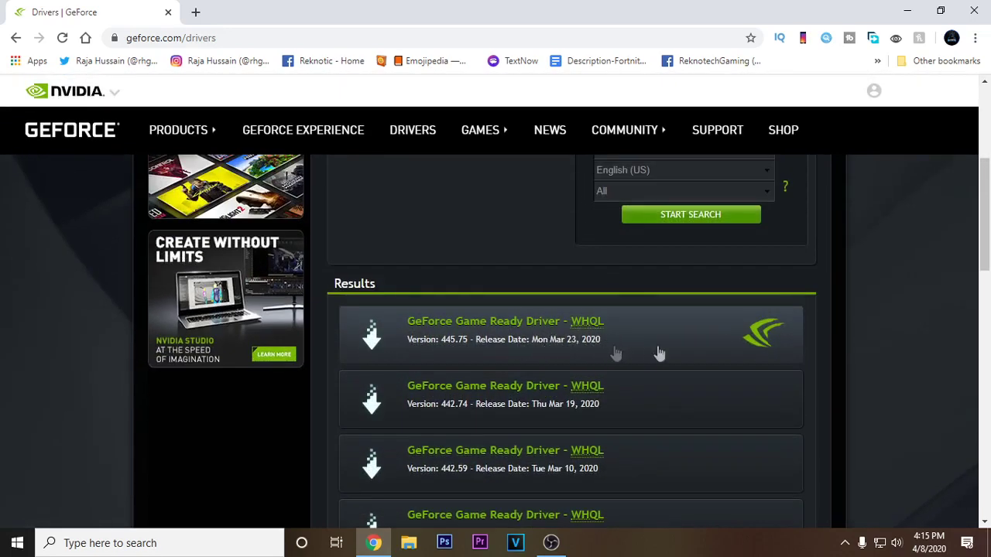
left_click(569, 354)
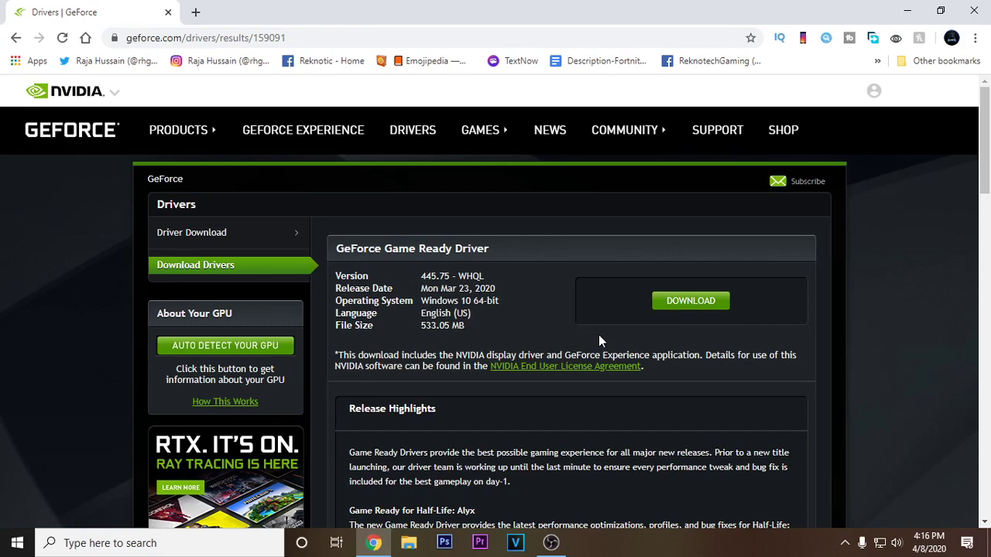
- Return to the search page and rerun the GTX 750 Ti driver search
left_click(15, 40)
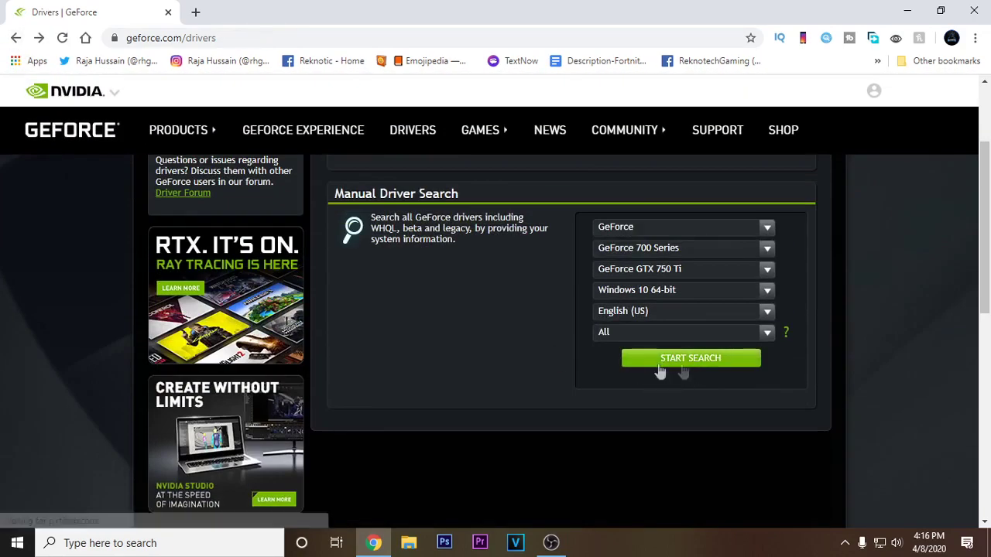
left_click(702, 362)
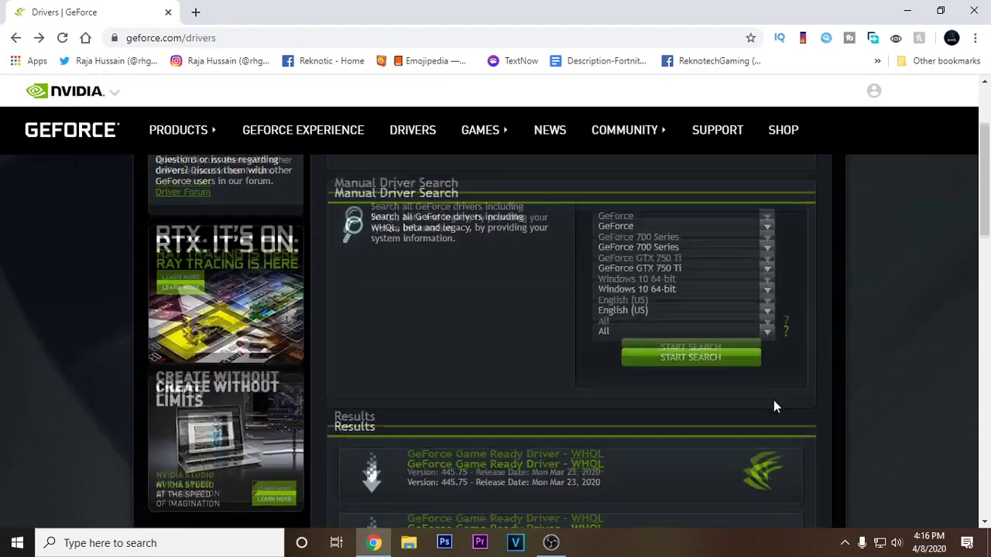
scroll(624, 260, "down", 3)
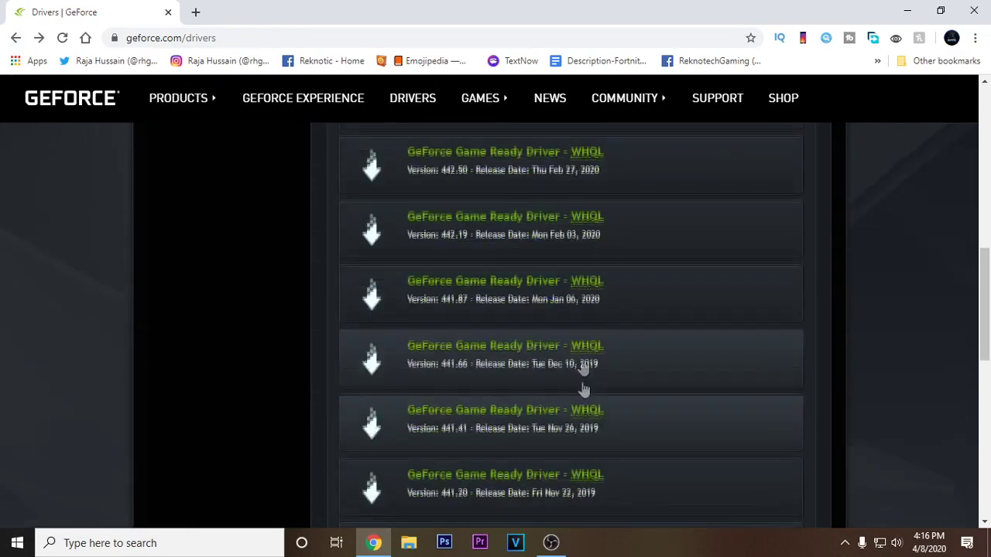
scroll(666, 476, "down", 4)
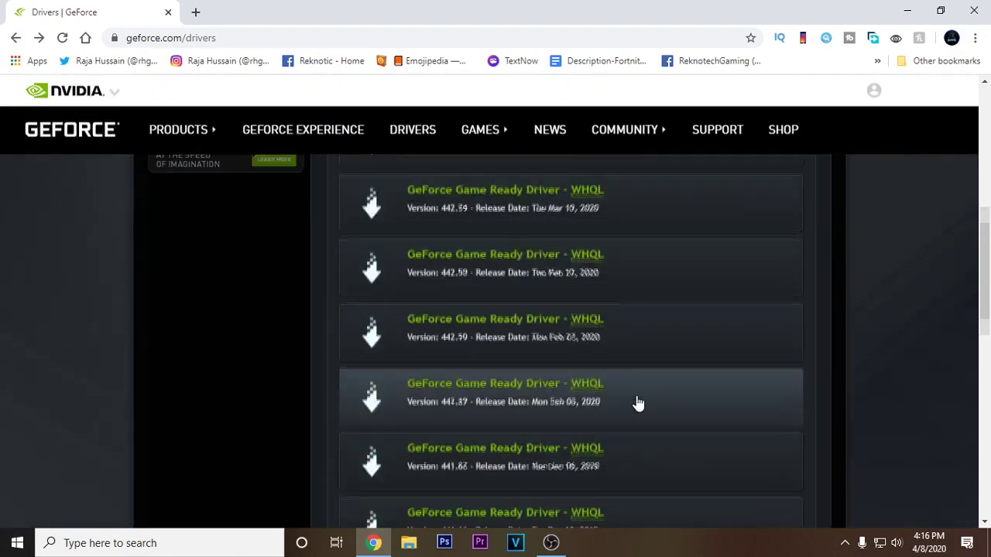
scroll(637, 403, "up", 3)
scroll(689, 387, "down", 1)
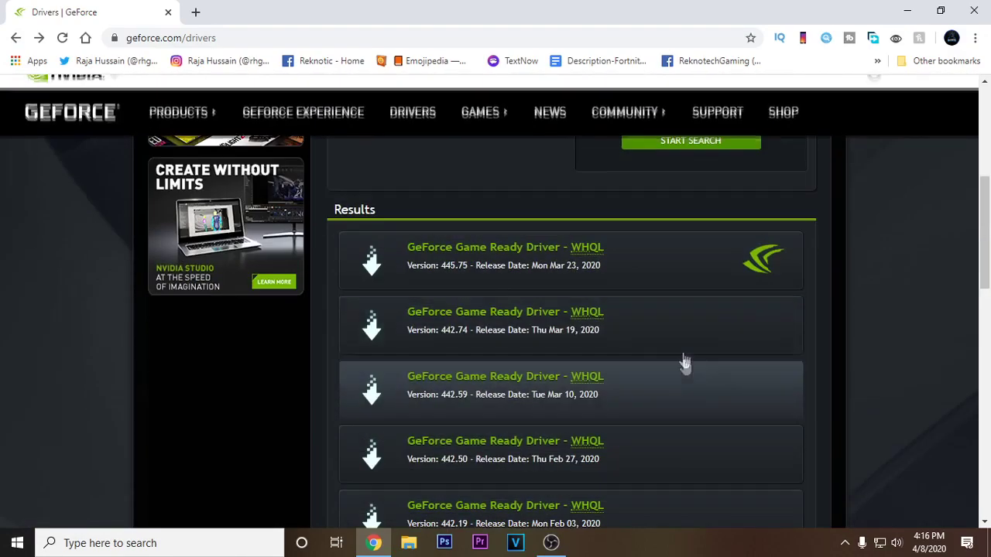
scroll(651, 449, "down", 3)
- Look over the driver results, then close the Chrome window
scroll(684, 345, "up", 3)
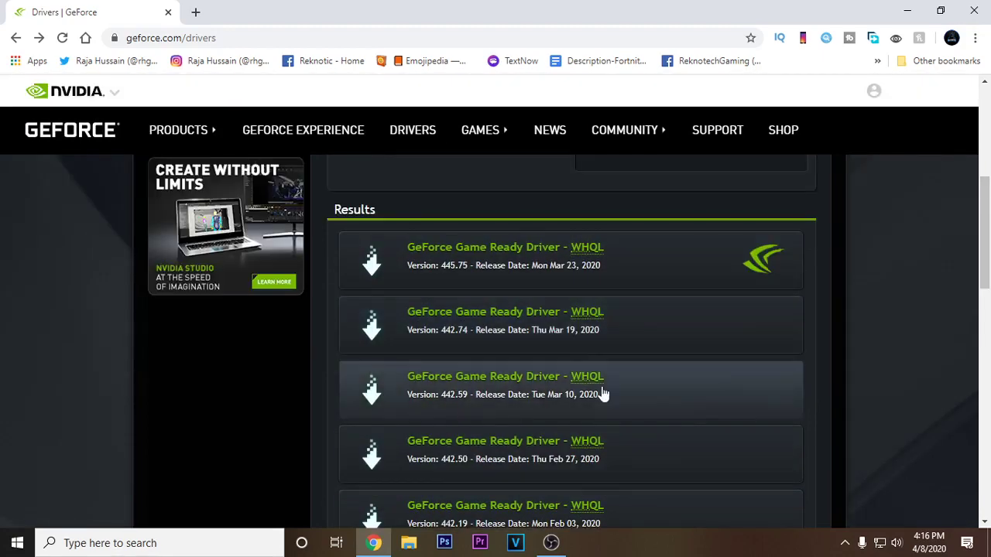
scroll(602, 391, "up", 4)
scroll(562, 379, "down", 5)
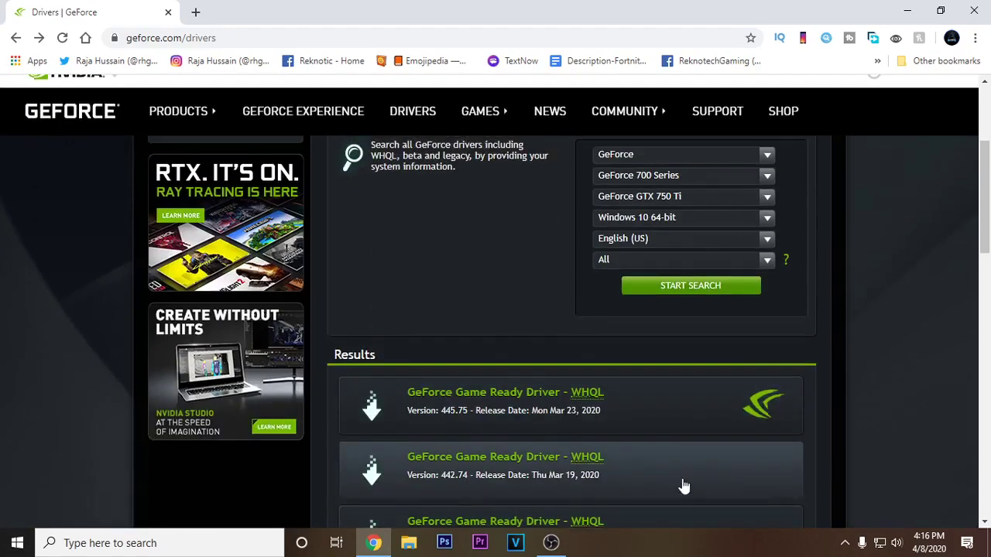
scroll(770, 332, "up", 4)
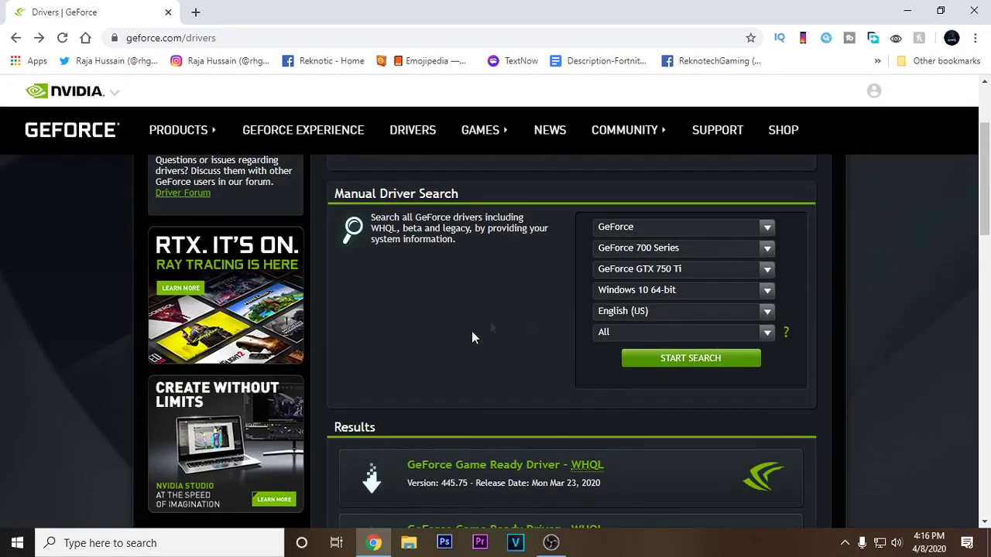
left_click(974, 11)
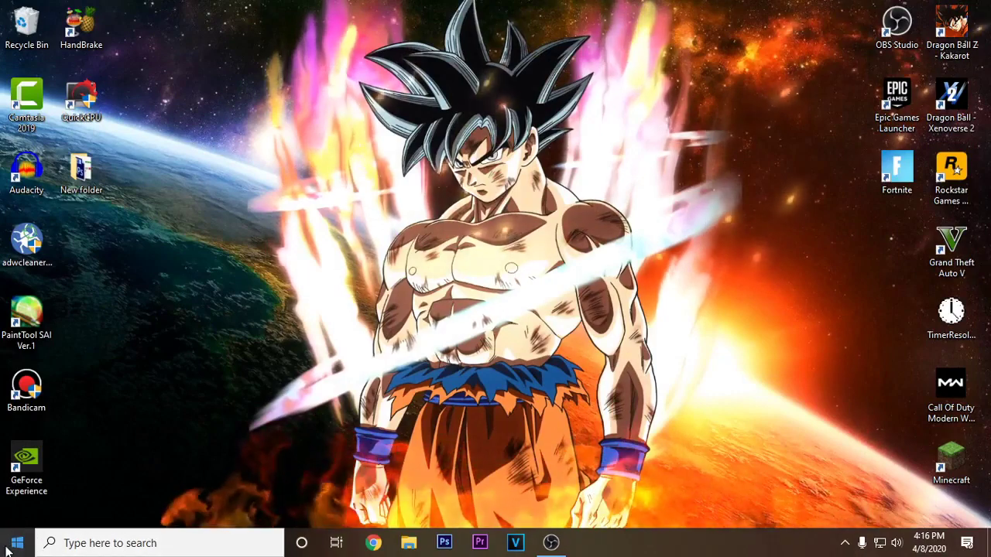
- Dismiss the Start power options without shutting down, then bring up the desktop context menu
left_click(17, 543)
left_click(17, 511)
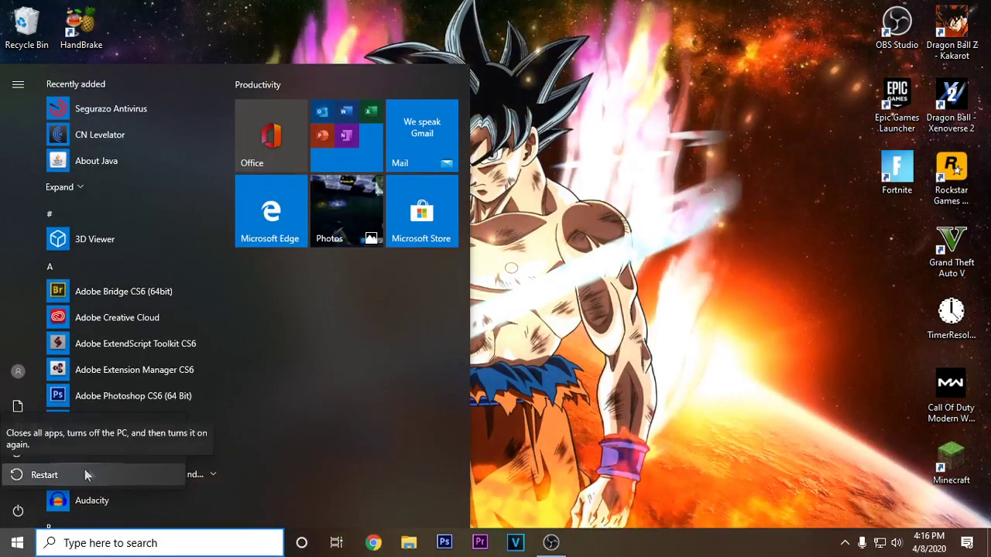
key("Escape")
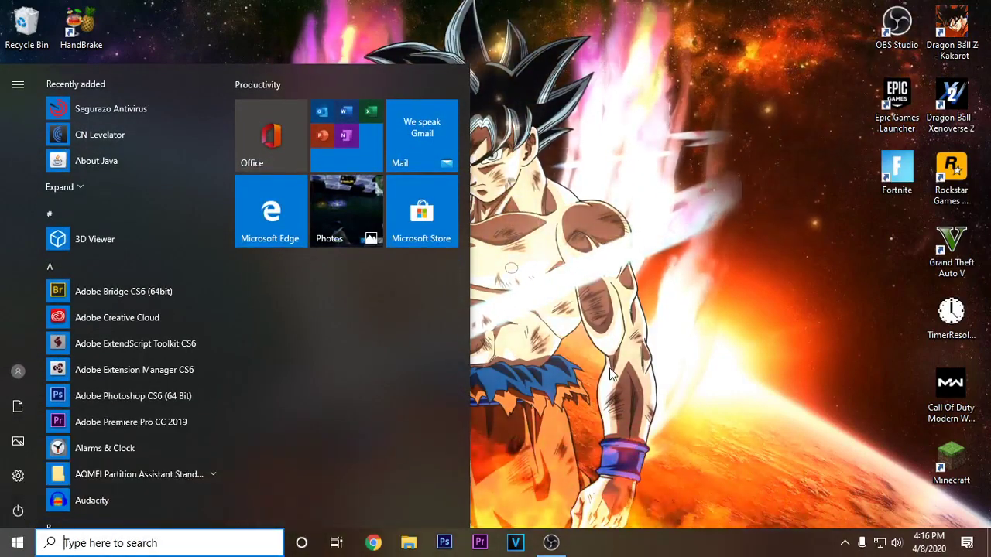
left_click(610, 367)
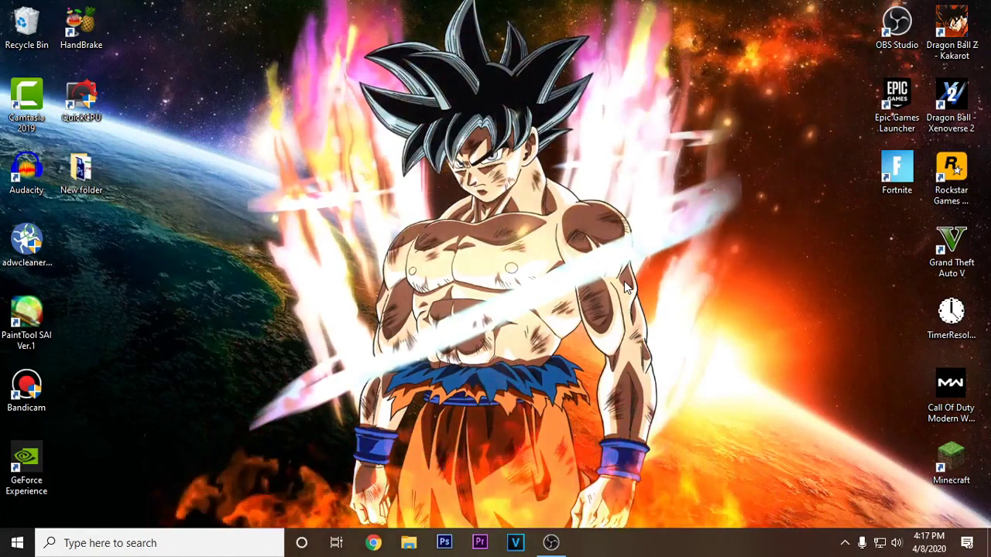
right_click(470, 251)
mouse_move(499, 266)
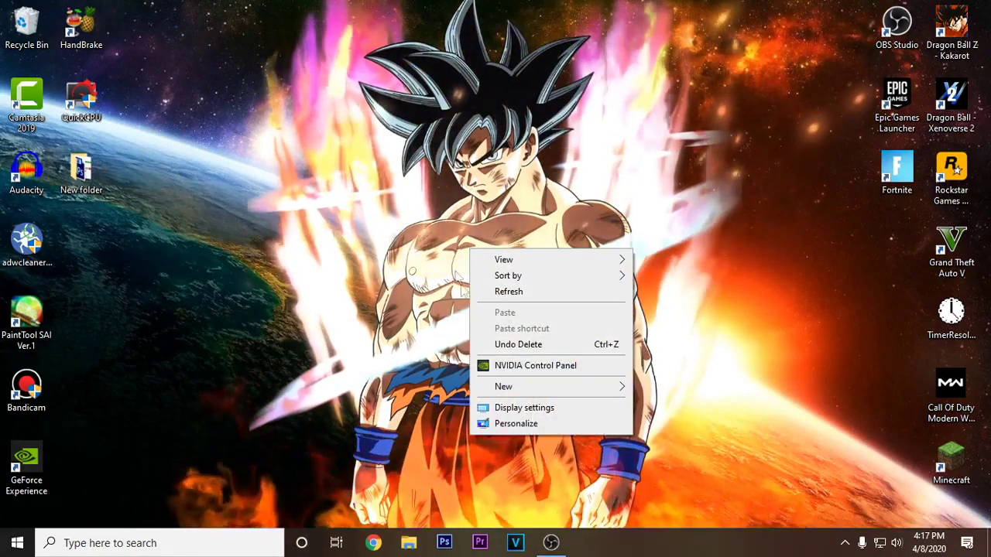
- Launch NVIDIA Control Panel, apply 'Use the advanced 3D image settings', and go to Manage 3D settings
left_click(594, 367)
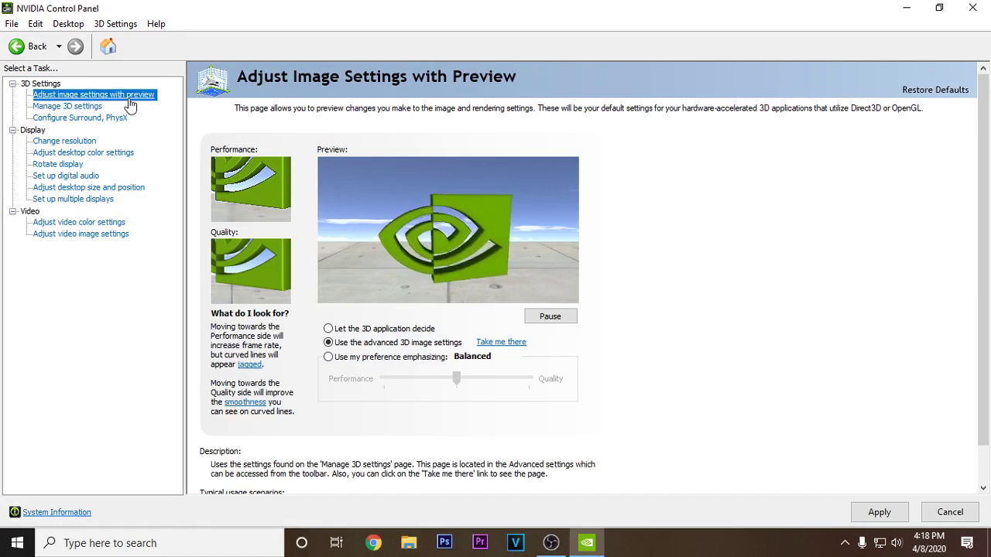
left_click(409, 361)
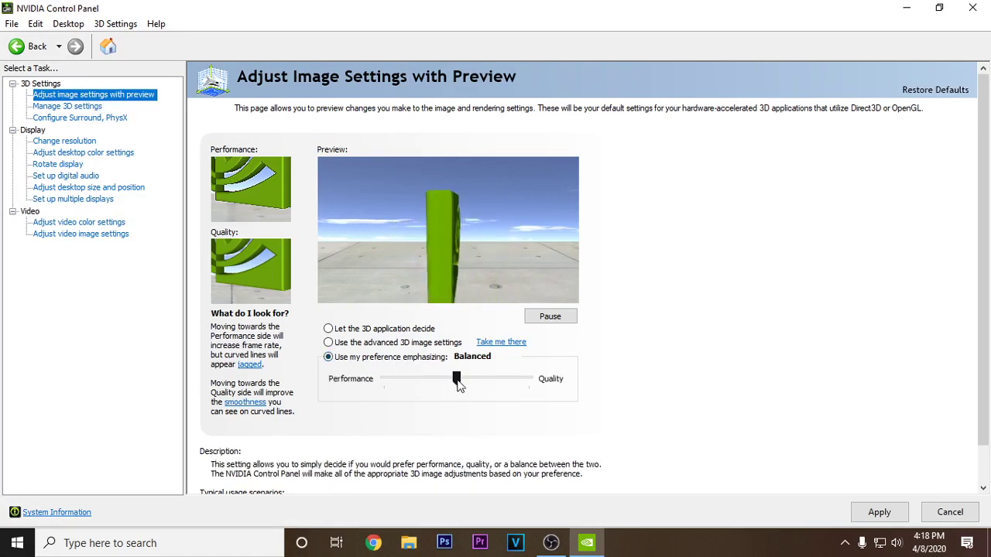
left_click_drag(457, 381, 384, 382)
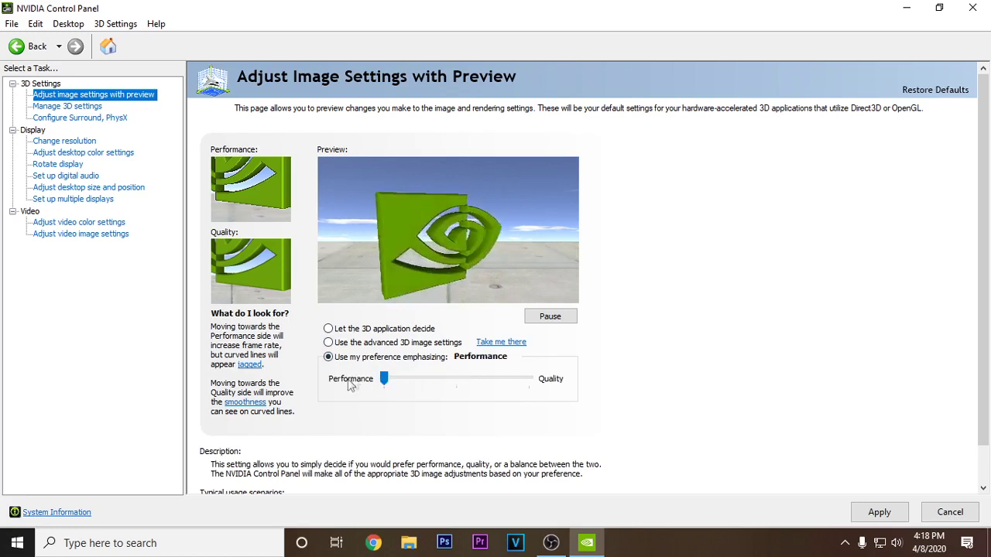
left_click(390, 347)
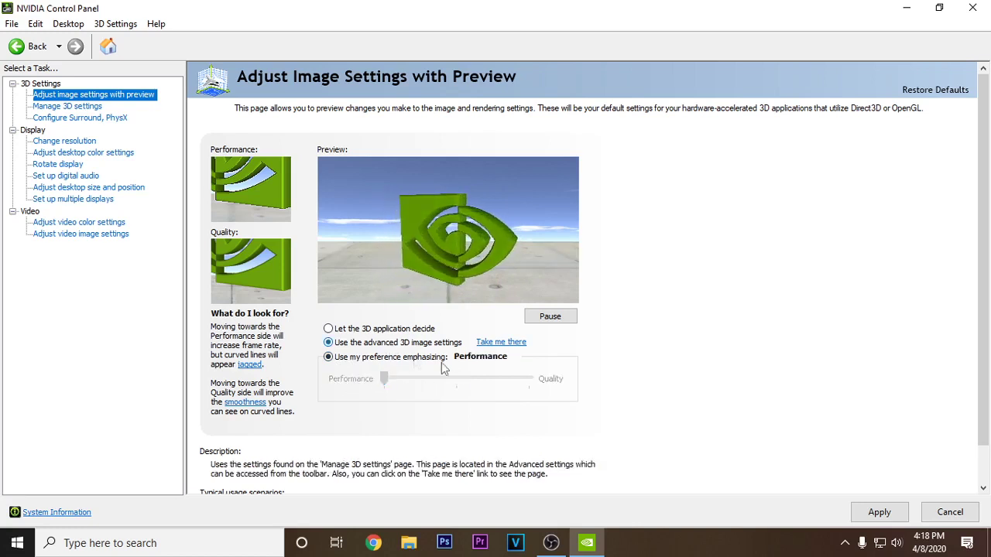
left_click(881, 513)
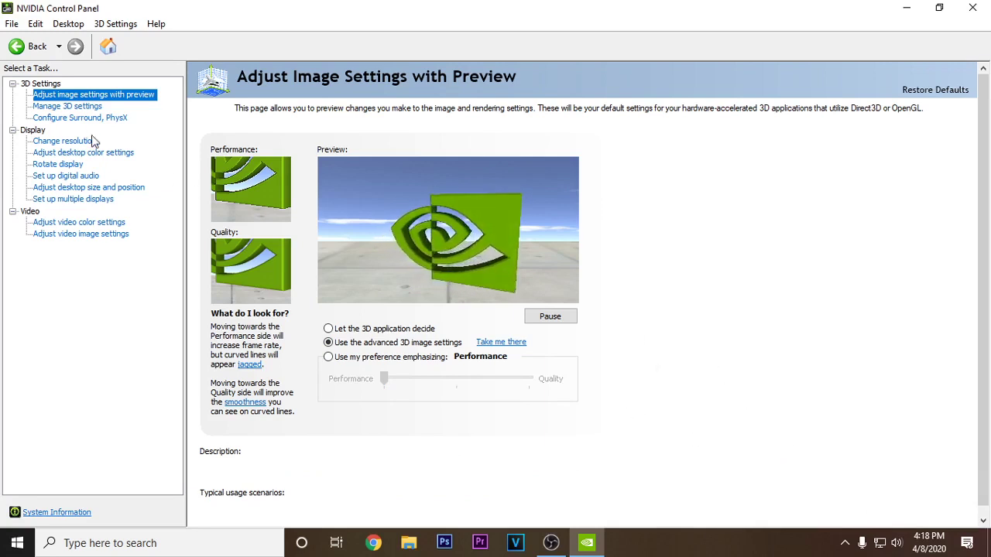
left_click(69, 107)
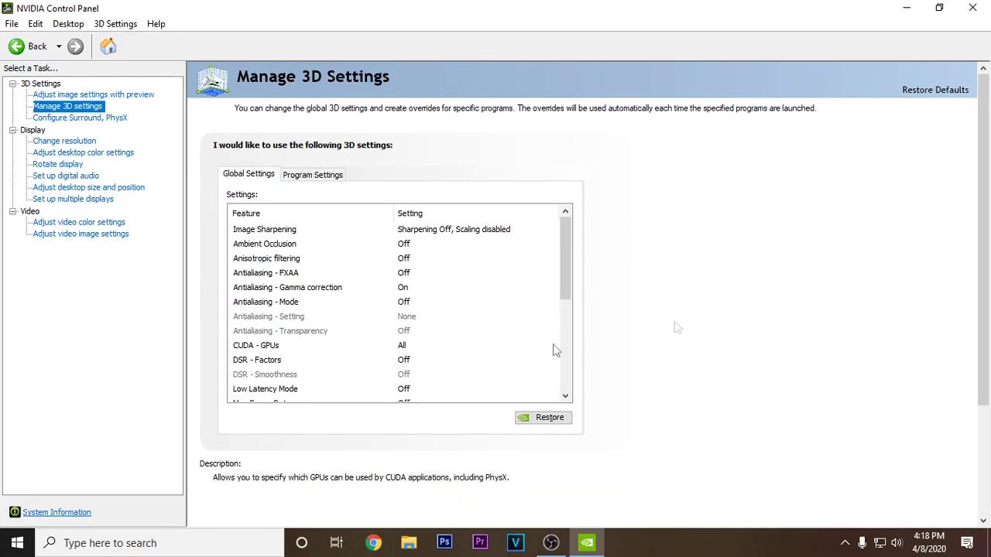
left_click_drag(567, 251, 503, 267)
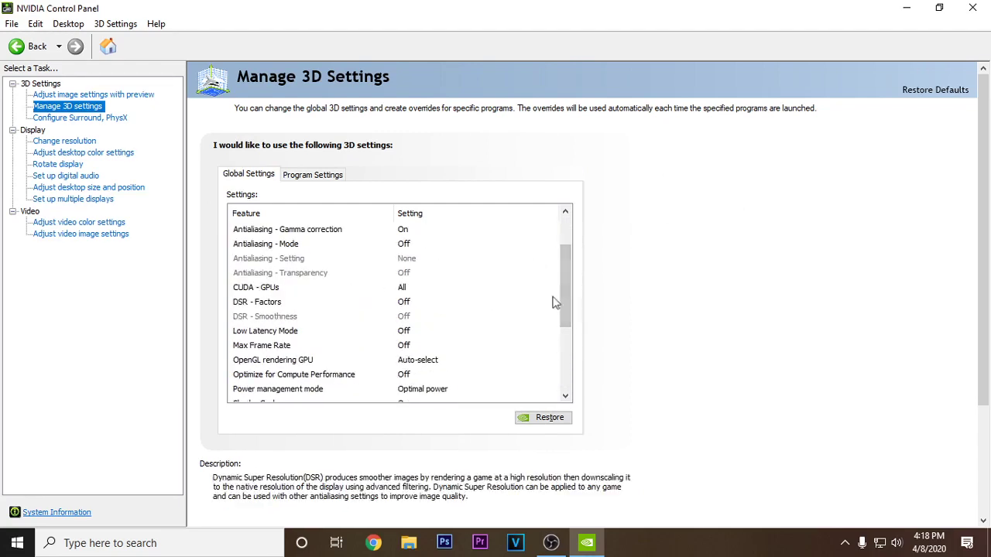
left_click_drag(565, 303, 565, 275)
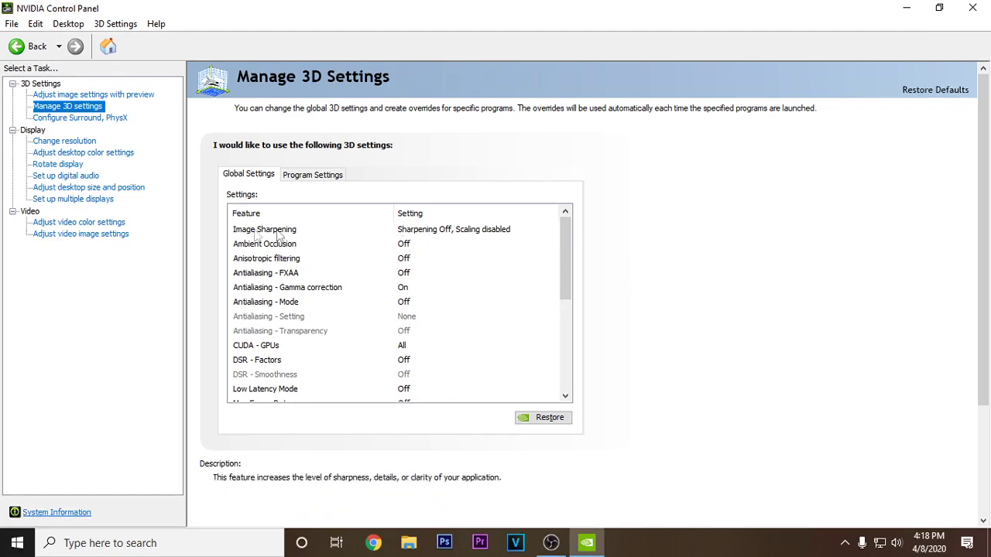
- Switch Image Sharpening to On and confirm sharpen 0.50 and ignore film grain 0.17
left_click(450, 234)
left_click(534, 237)
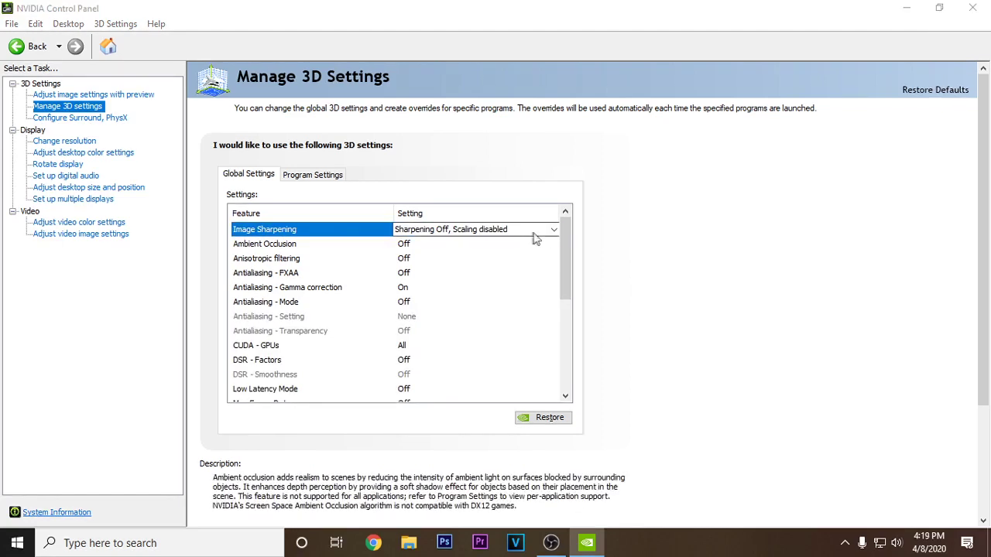
left_click(554, 231)
left_click(420, 283)
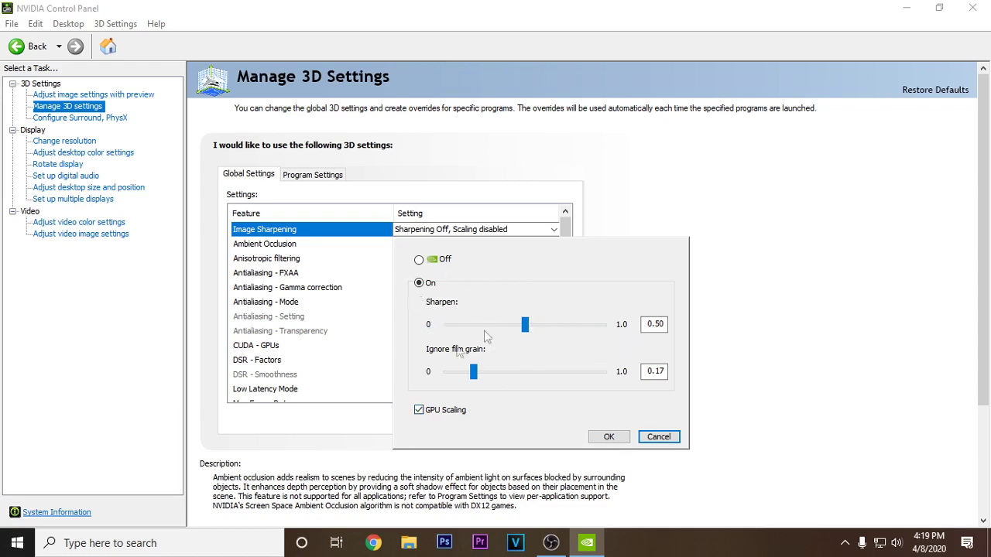
left_click(610, 437)
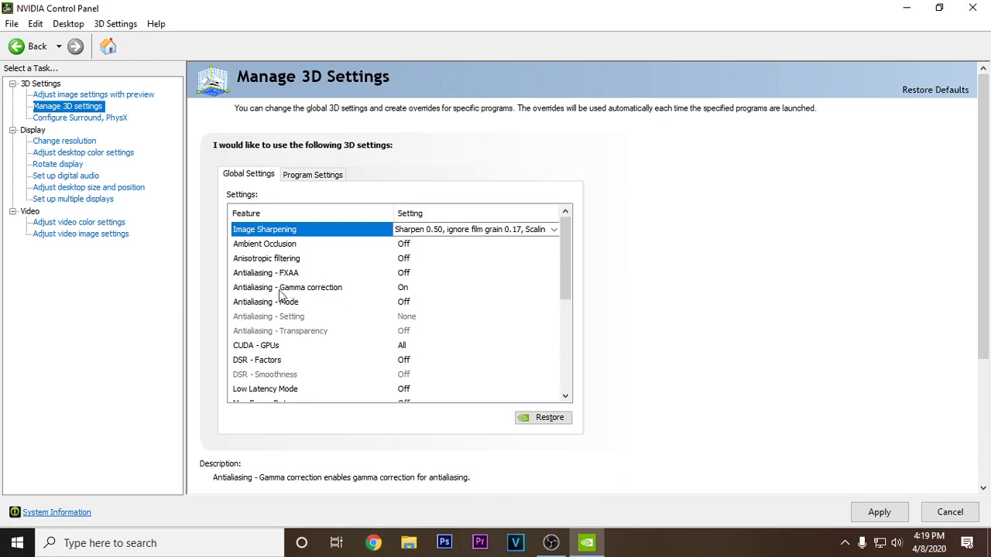
left_click(404, 289)
- Set Antialiasing - Gamma correction to Off
left_click(554, 288)
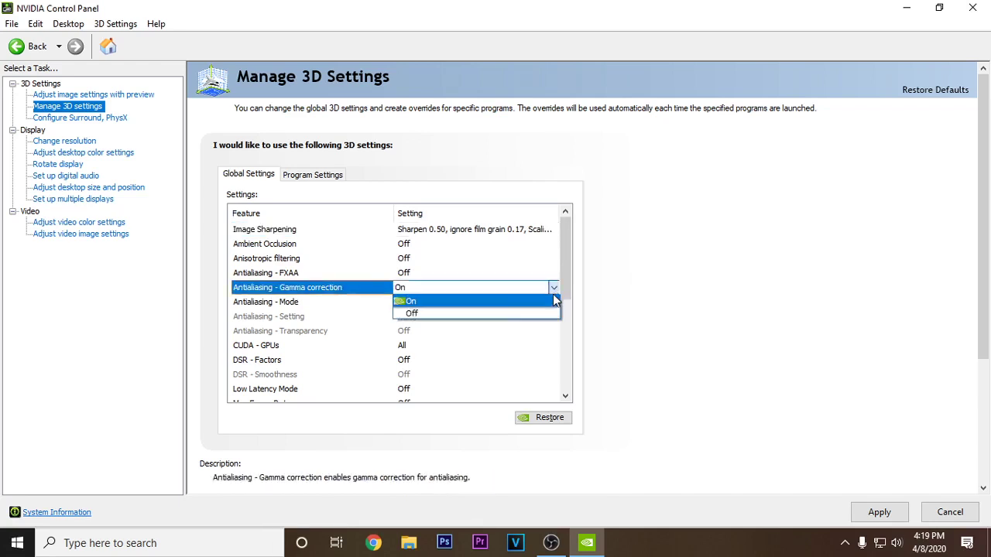
left_click(472, 316)
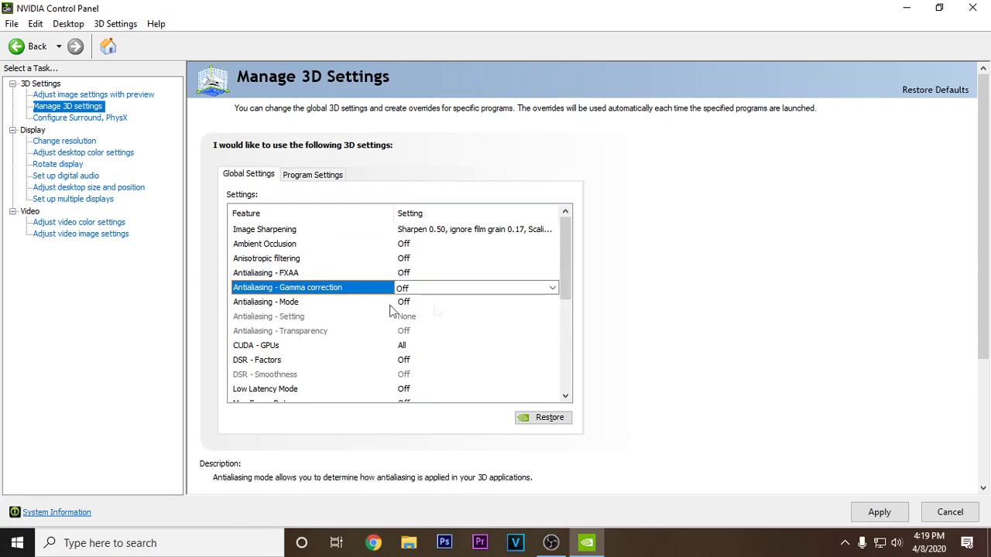
left_click_drag(566, 279, 566, 305)
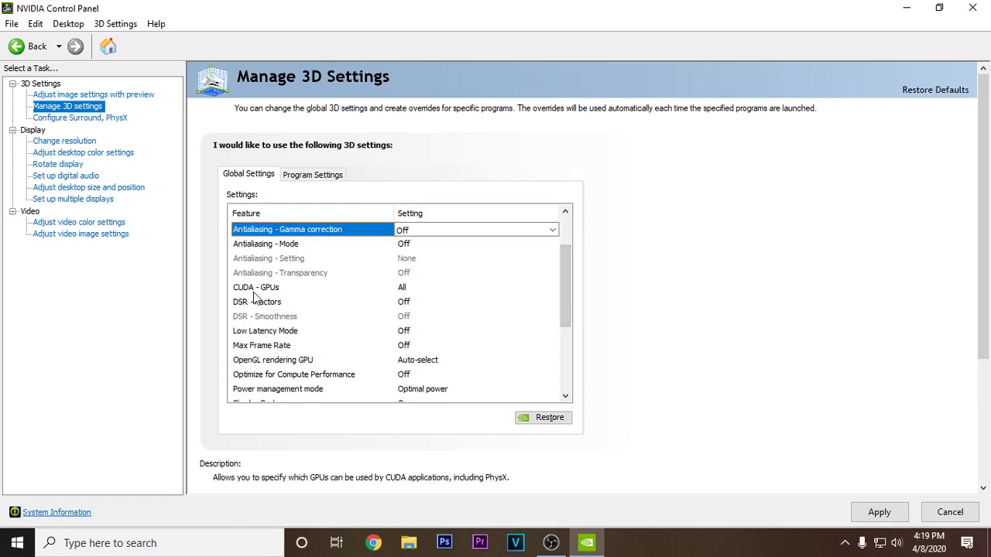
- Leave CUDA - GPUs on All with the GeForce GTX 750 Ti checked
left_click(407, 289)
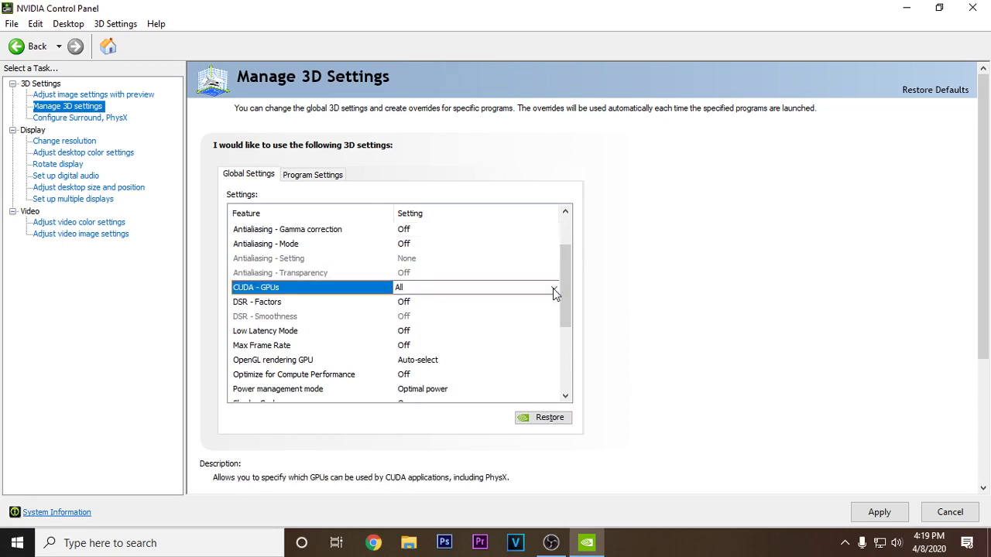
left_click(553, 289)
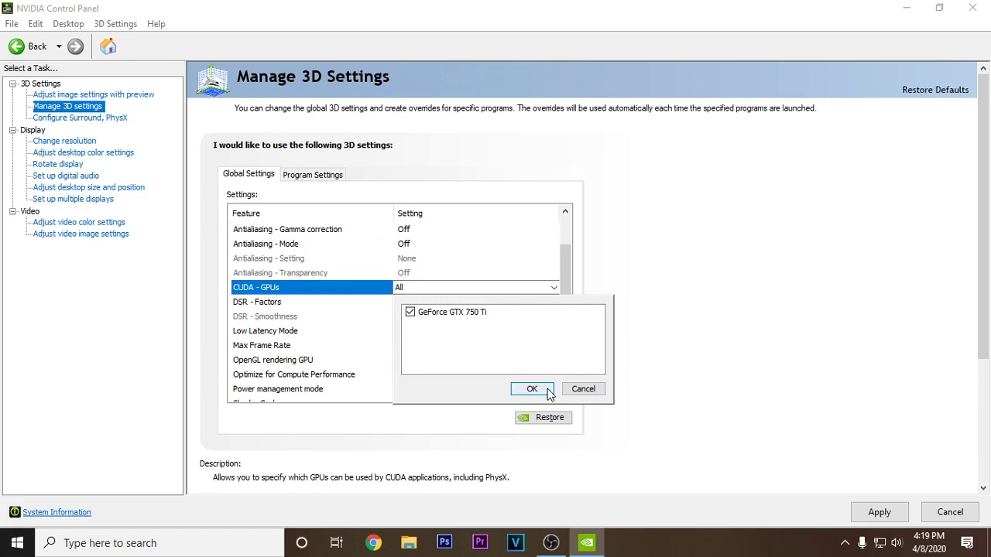
left_click(580, 390)
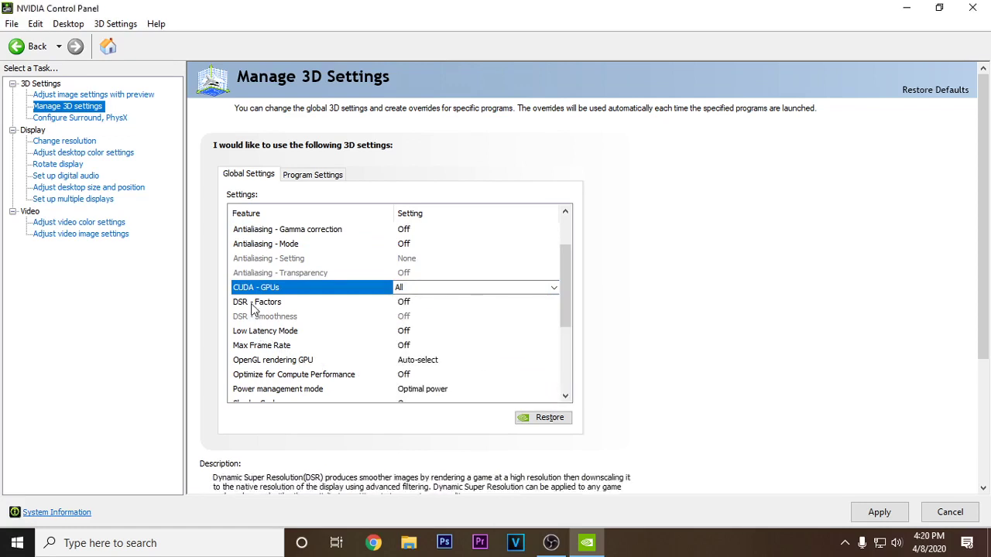
left_click(378, 307)
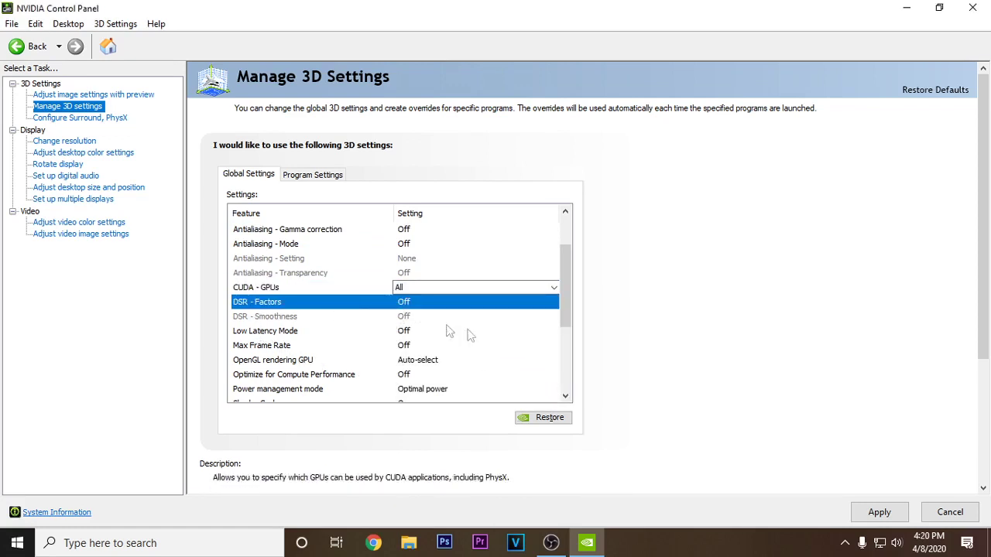
left_click_drag(566, 305, 569, 338)
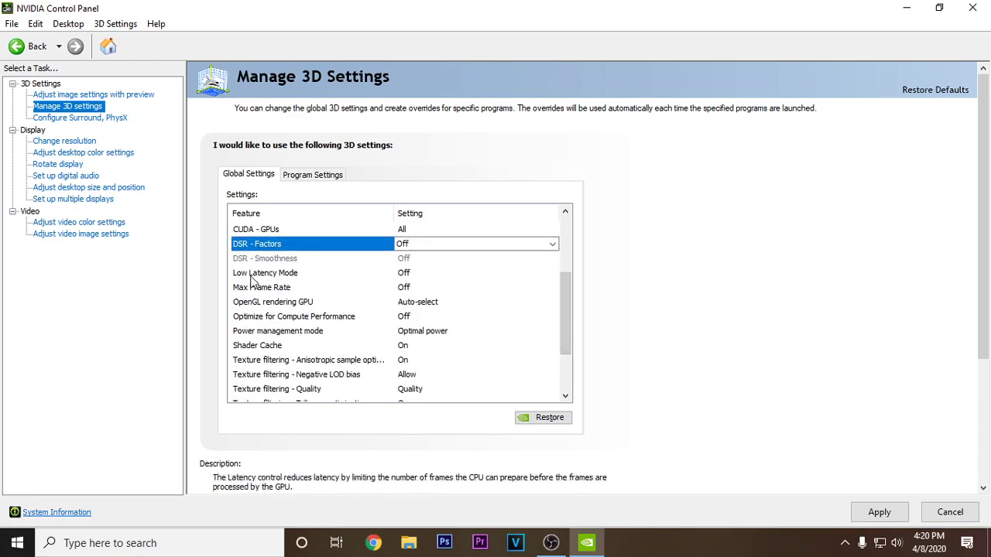
left_click(285, 276)
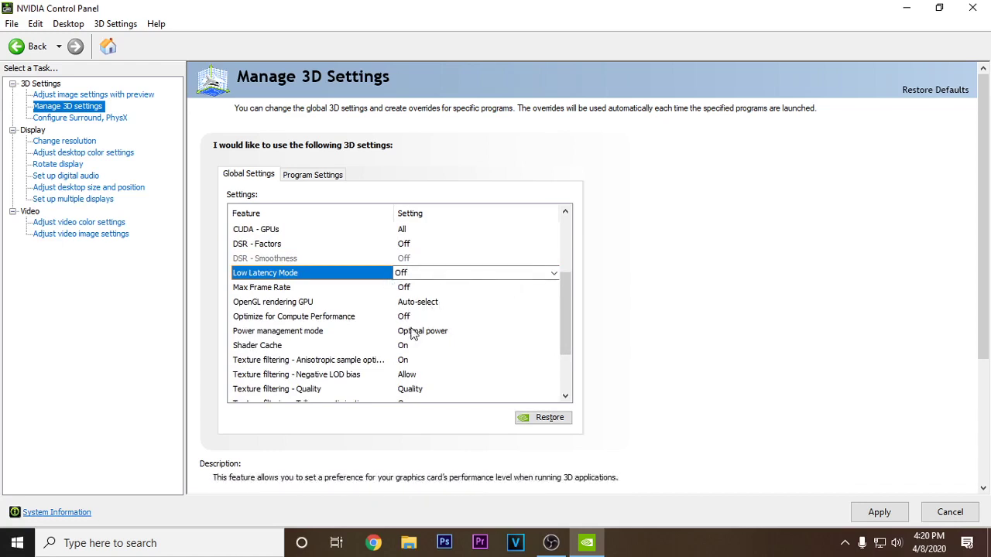
- Set Low Latency Mode to On
left_click(465, 275)
left_click(440, 299)
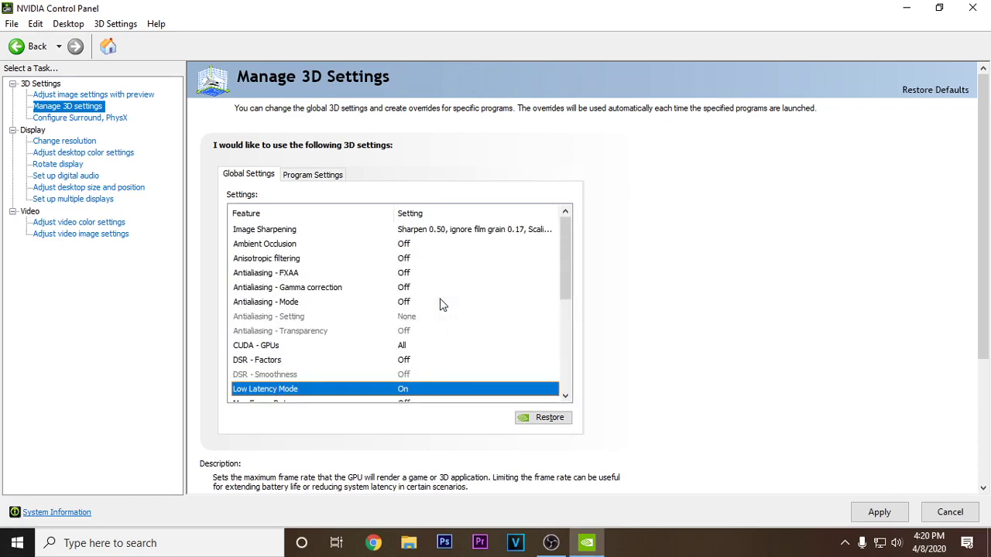
left_click_drag(566, 292, 564, 332)
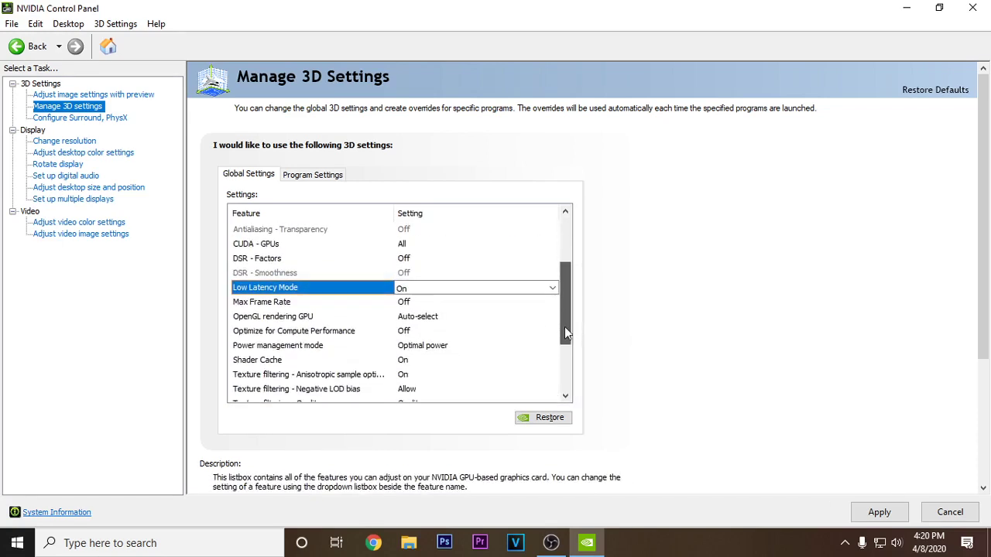
left_click(552, 288)
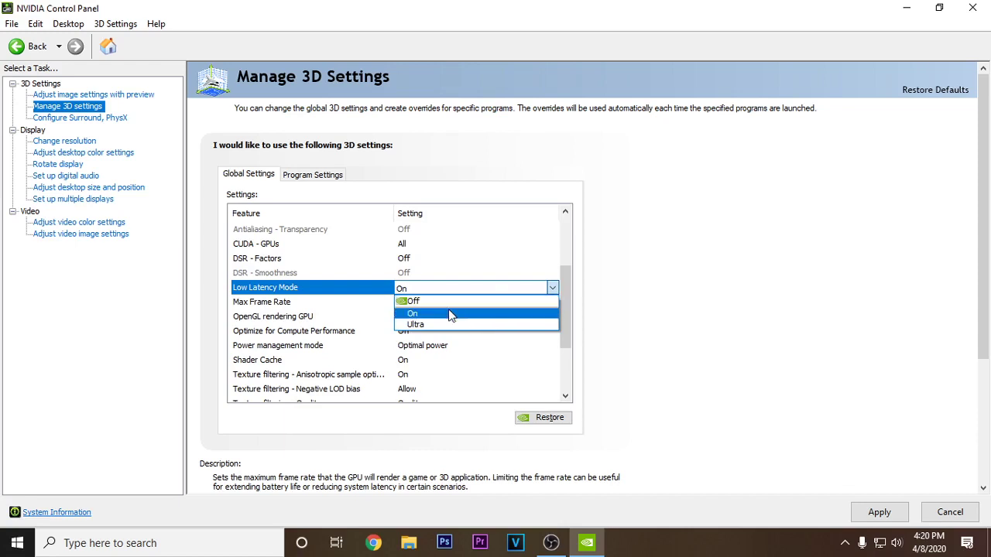
left_click(440, 314)
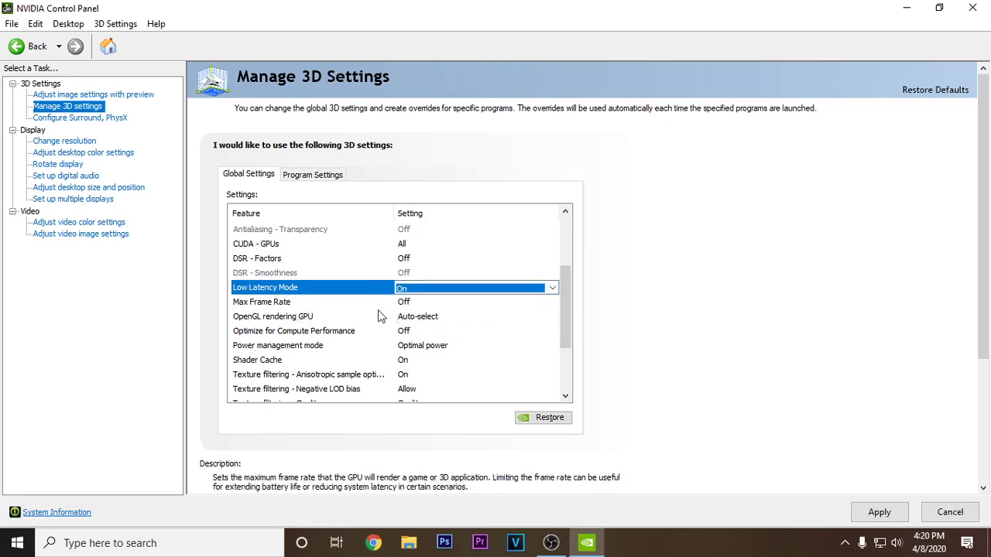
- Keep Max Frame Rate Off and confirm with OK
left_click(525, 307)
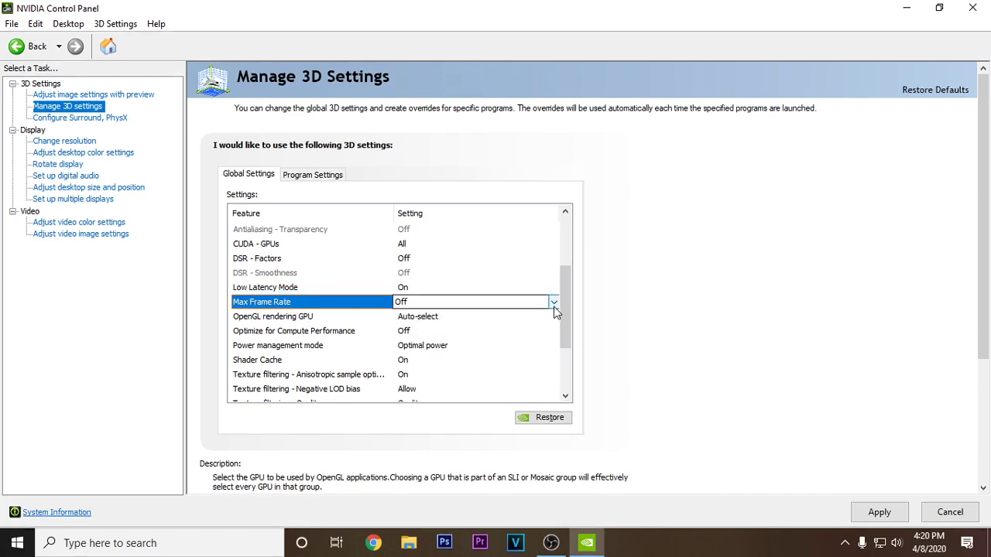
left_click(554, 303)
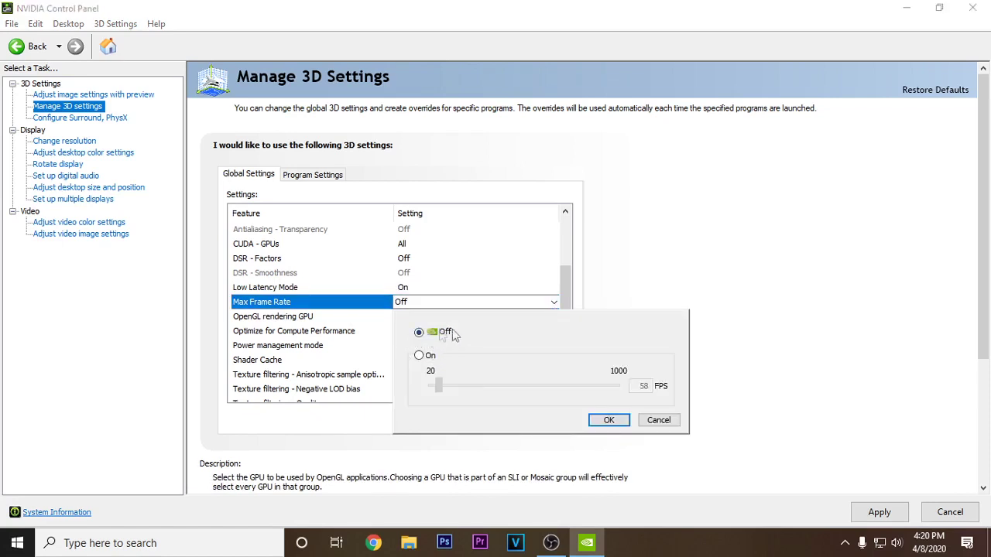
left_click(606, 421)
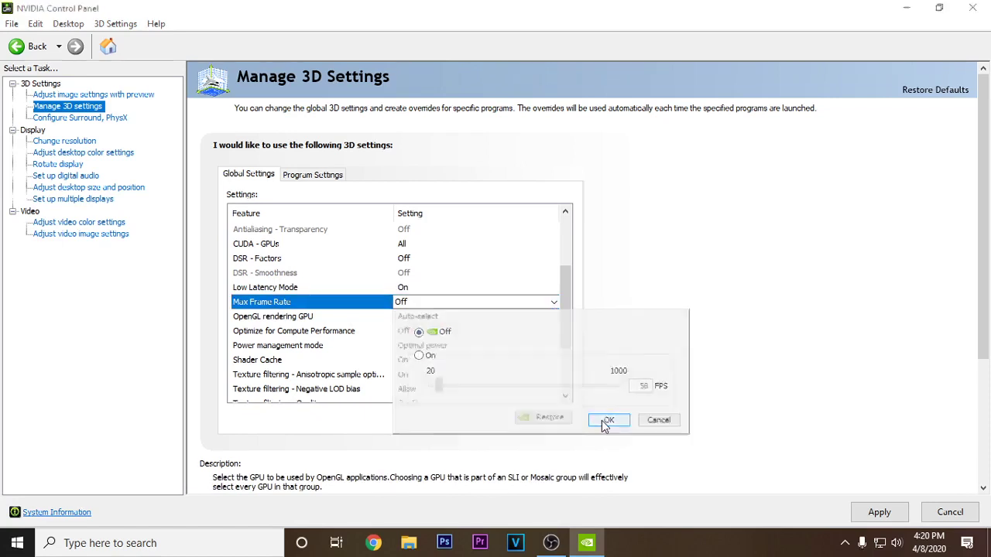
- Set the OpenGL rendering GPU to GeForce GTX 750 Ti
left_click(264, 316)
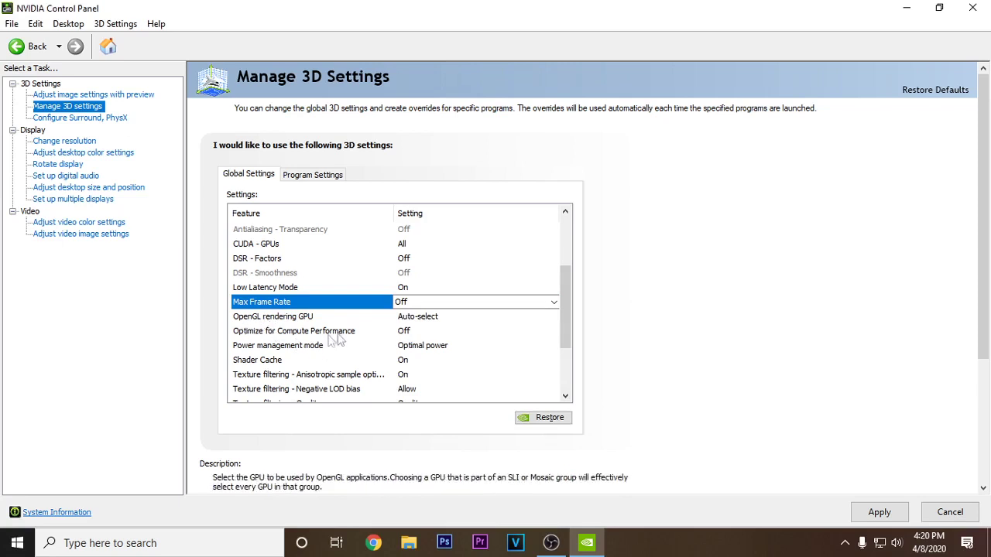
left_click(553, 316)
left_click(553, 316)
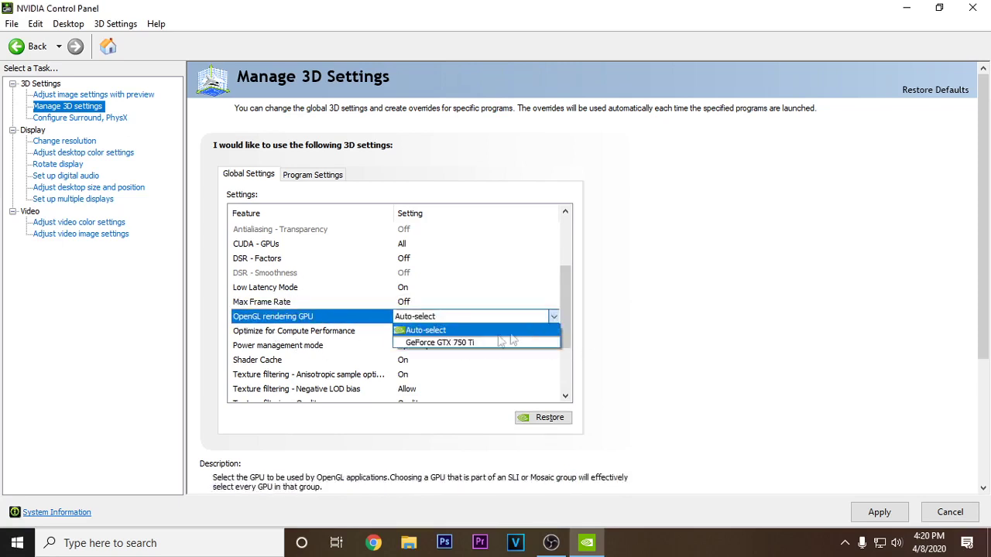
scroll(491, 343, "up", 3)
left_click_drag(568, 290, 566, 363)
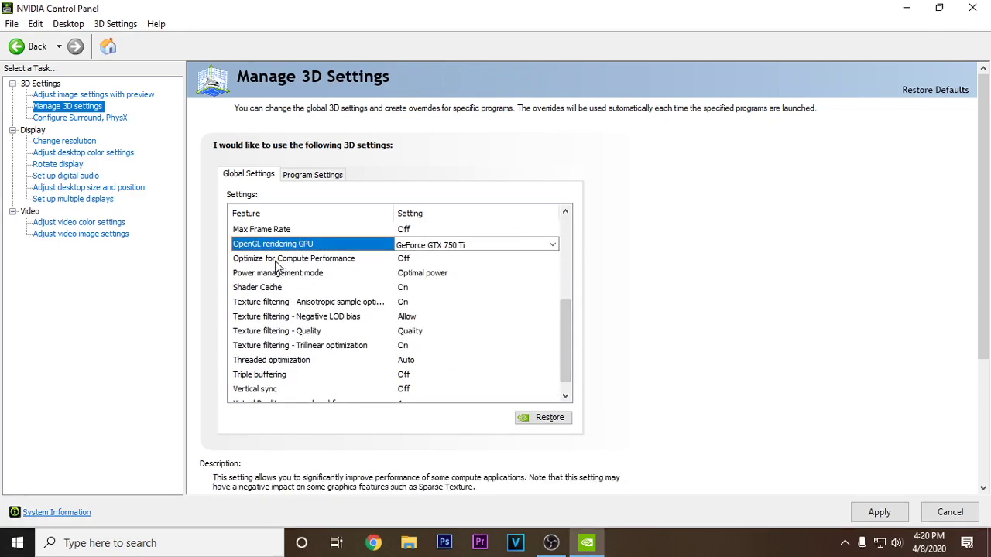
- Set Power management mode to Prefer maximum performance
left_click(310, 258)
left_click(267, 273)
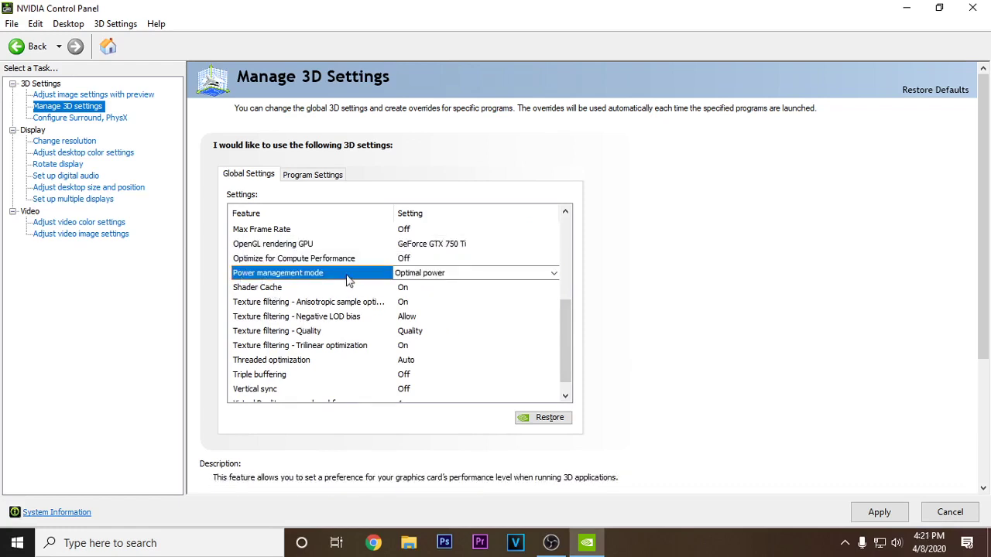
left_click(553, 274)
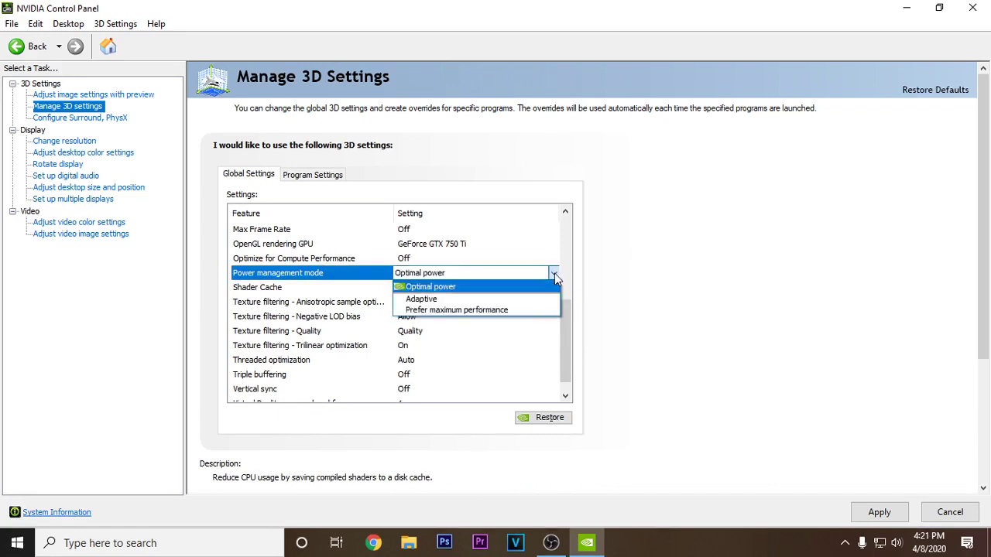
left_click(495, 309)
left_click_drag(564, 289, 566, 348)
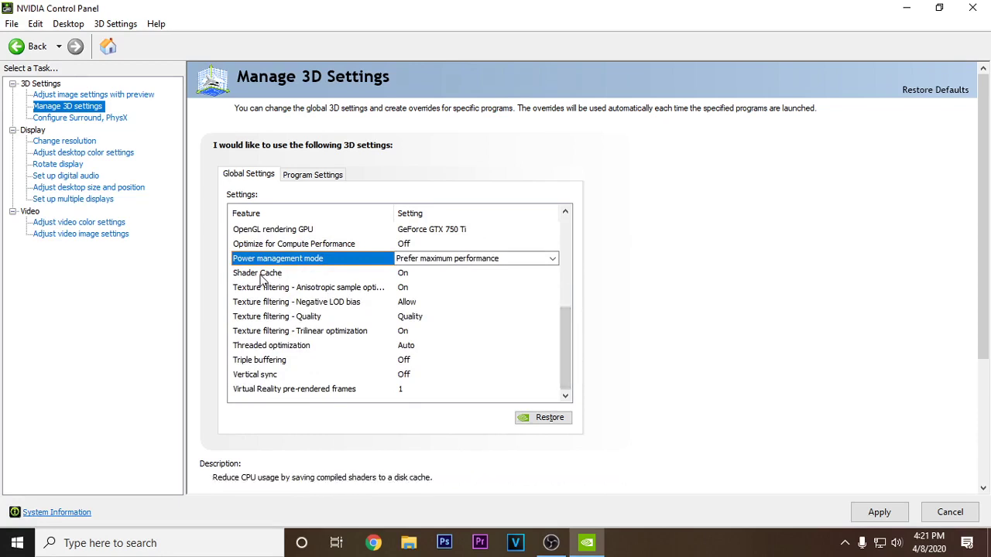
left_click(411, 277)
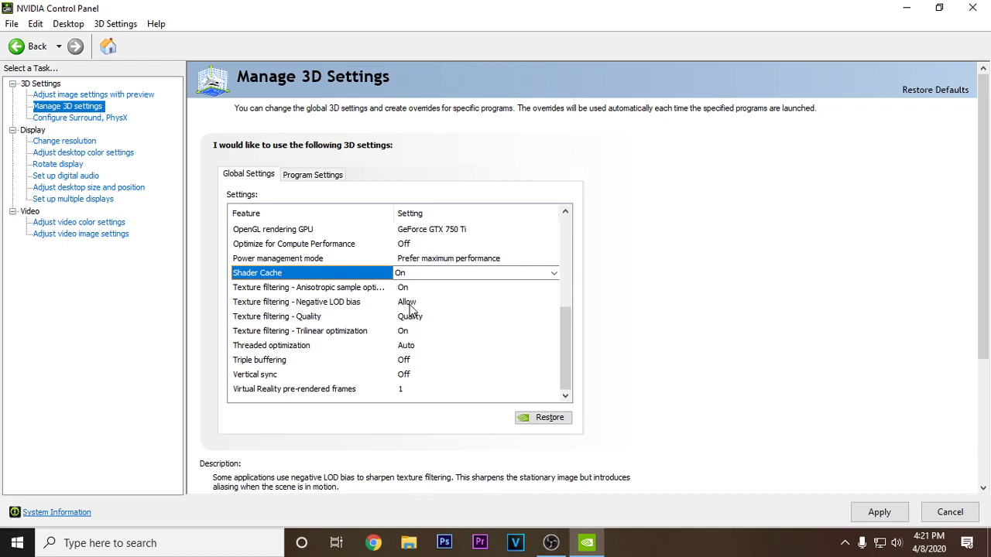
- Keep Negative LOD bias at Allow and set Texture filtering - Quality to High performance
left_click(396, 305)
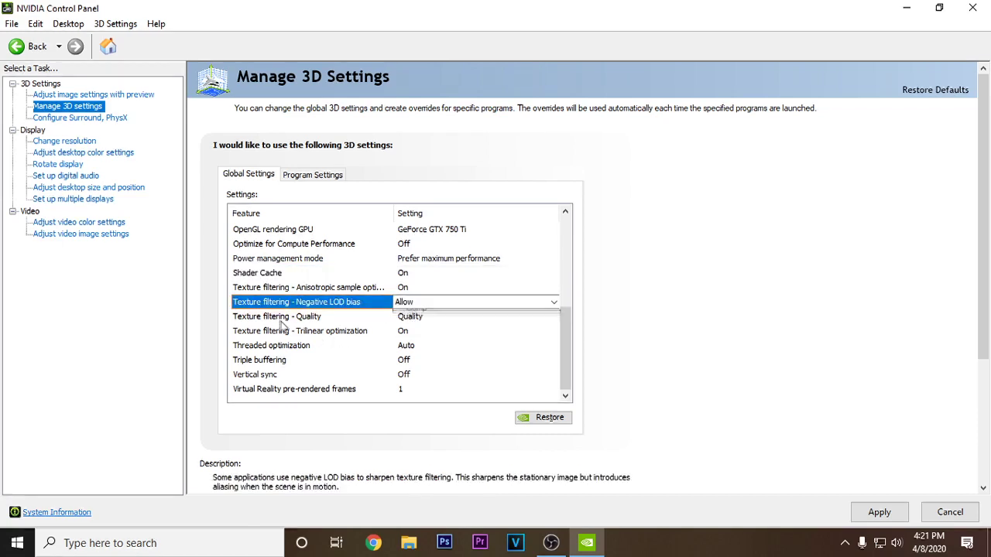
left_click(398, 304)
left_click(409, 317)
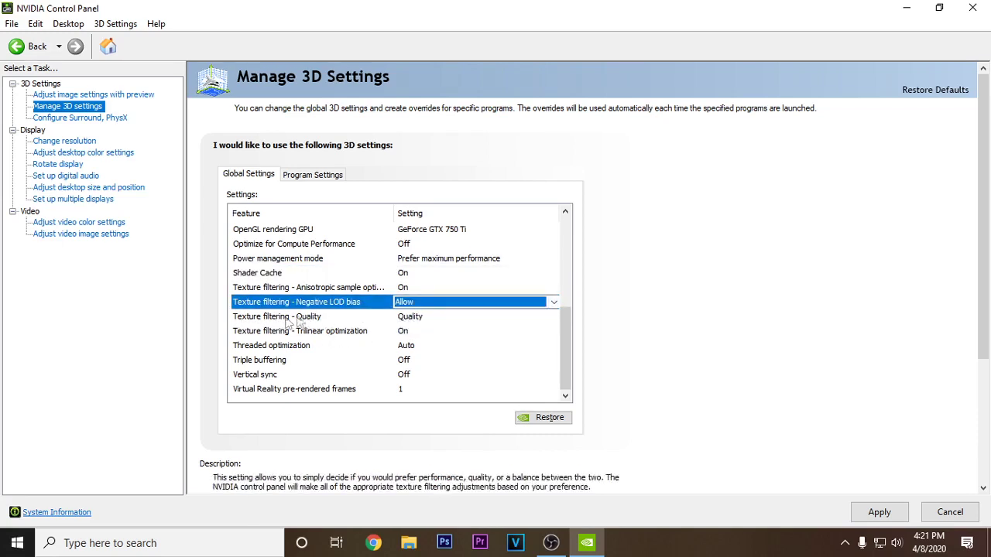
left_click(414, 319)
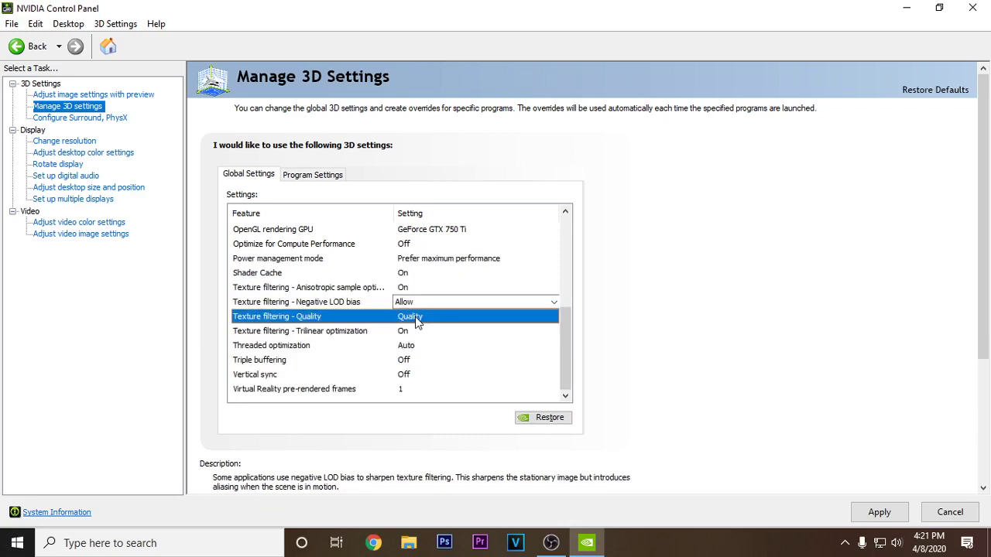
left_click(520, 322)
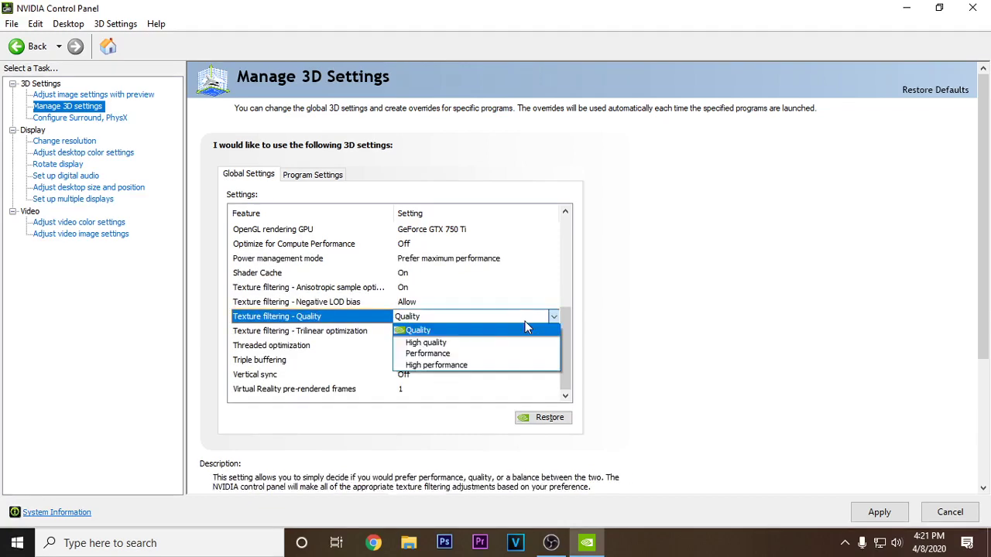
left_click(457, 366)
left_click_drag(564, 285, 565, 366)
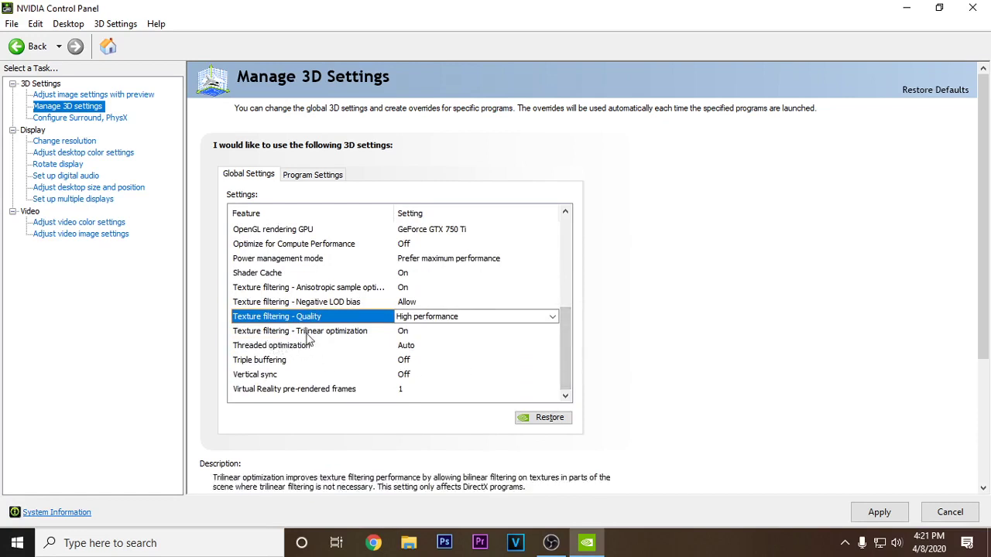
- Keep Trilinear optimization On and apply the changed 3D settings
left_click(410, 333)
left_click(407, 333)
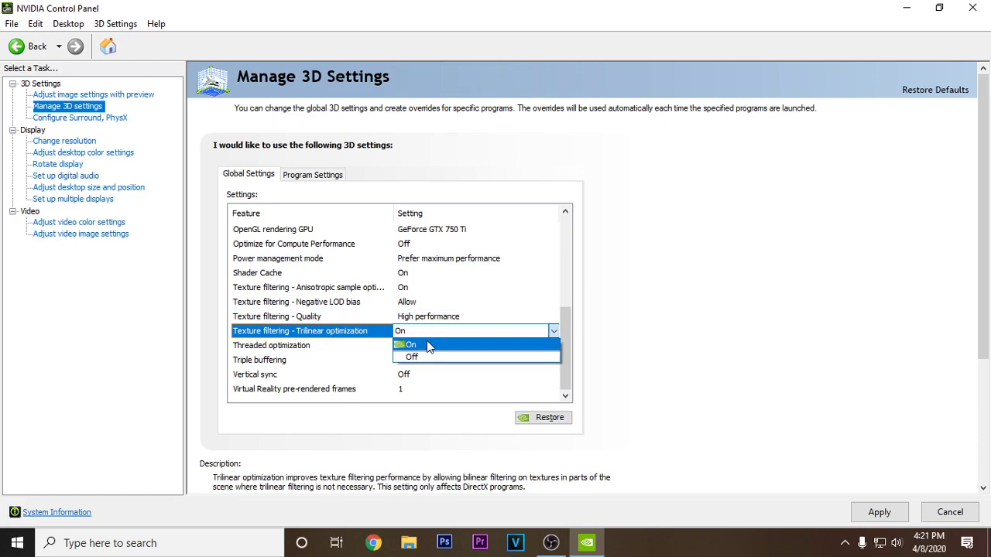
left_click(427, 343)
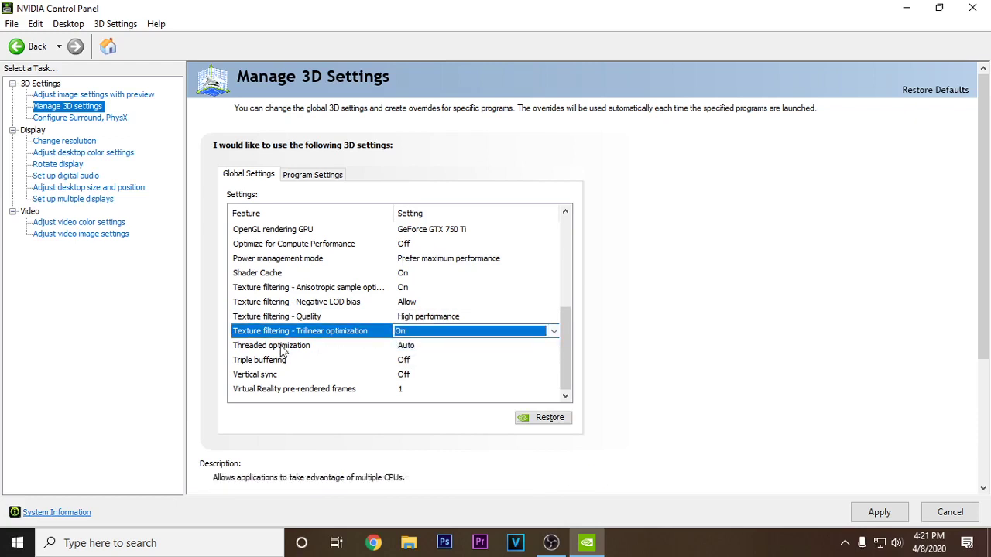
left_click(426, 349)
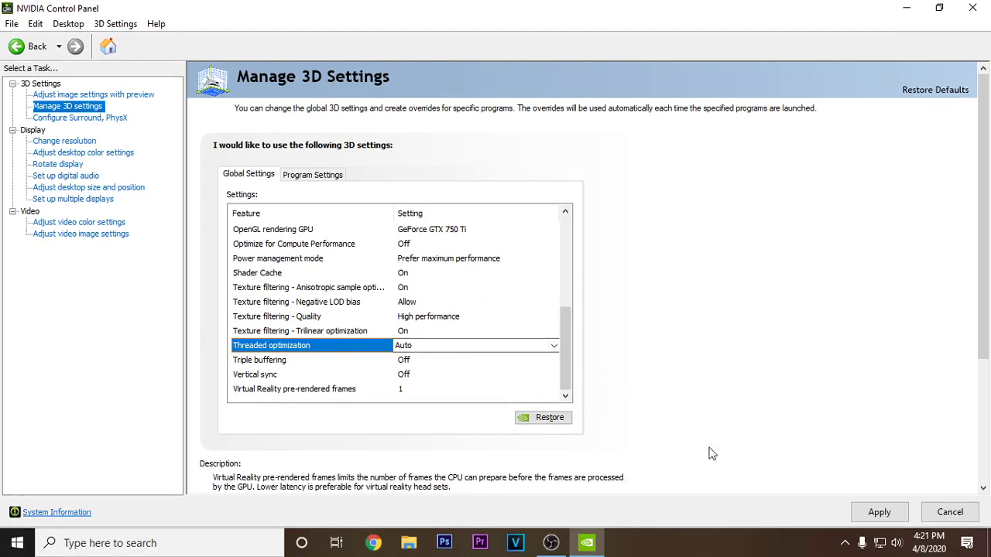
left_click(880, 512)
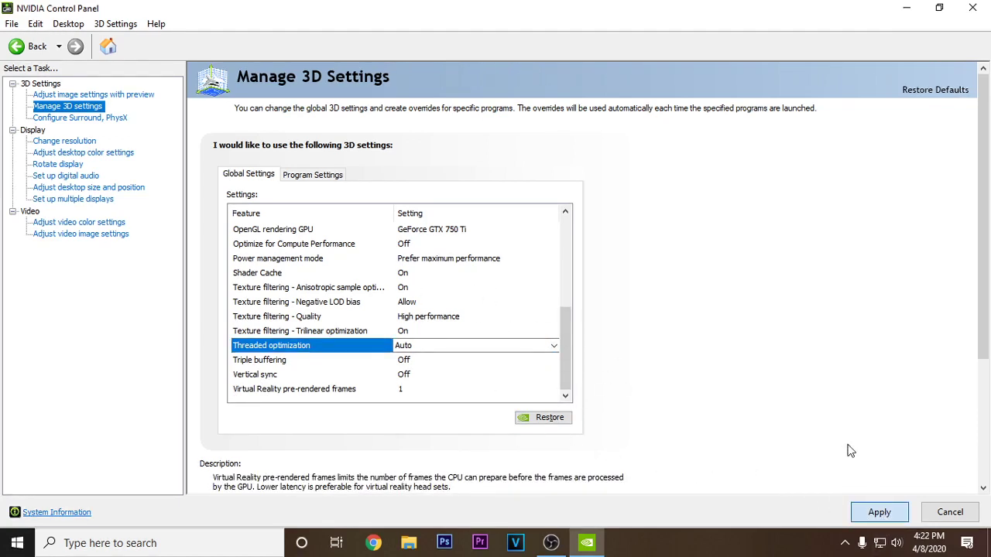
scroll(498, 285, "up", 1)
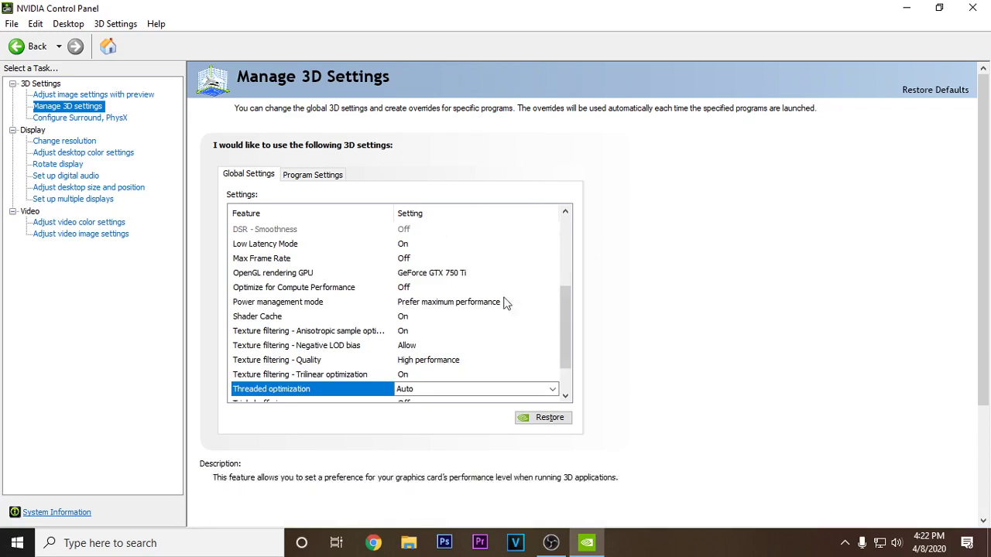
- Set the PhysX processor to GeForce GTX 750 Ti on Configure Surround, PhysX and apply it
left_click(104, 121)
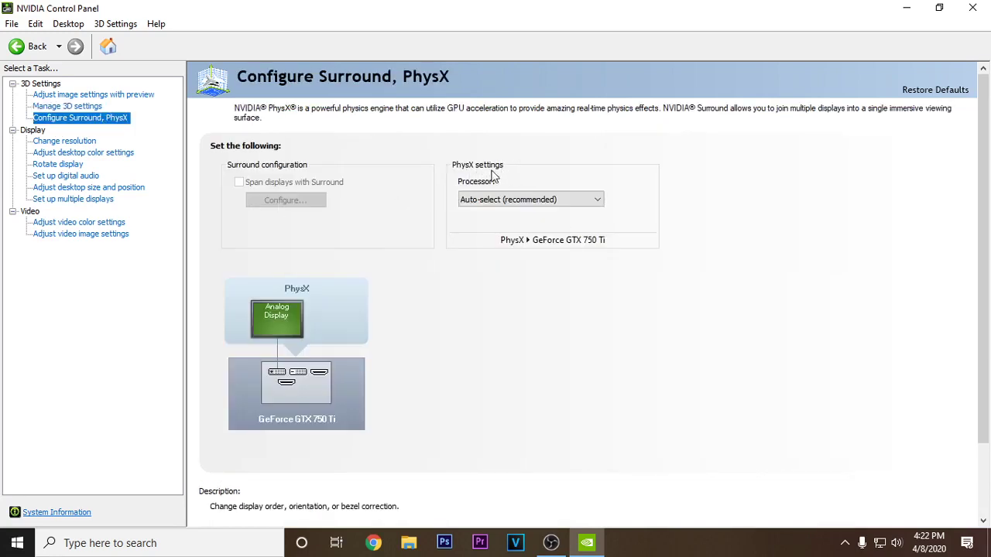
left_click(531, 199)
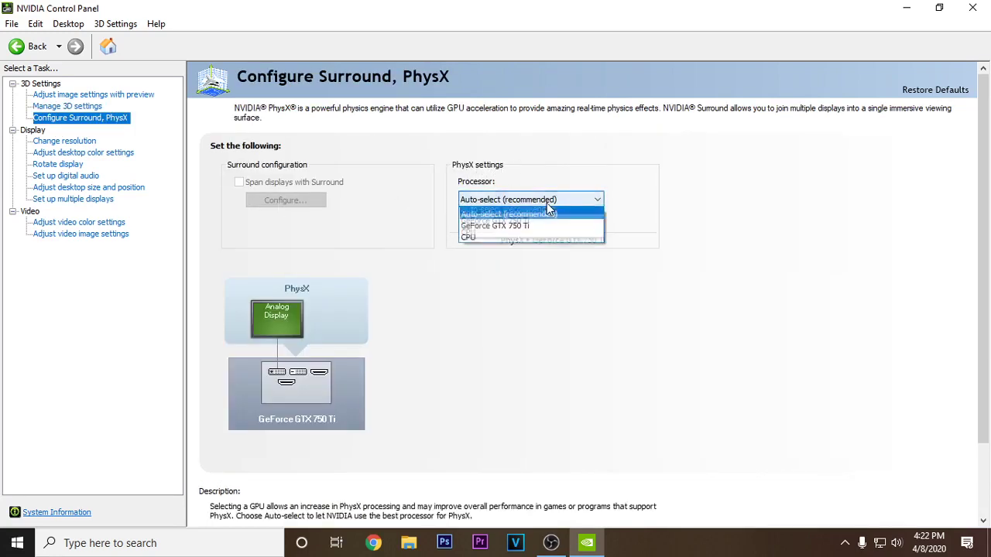
left_click(509, 226)
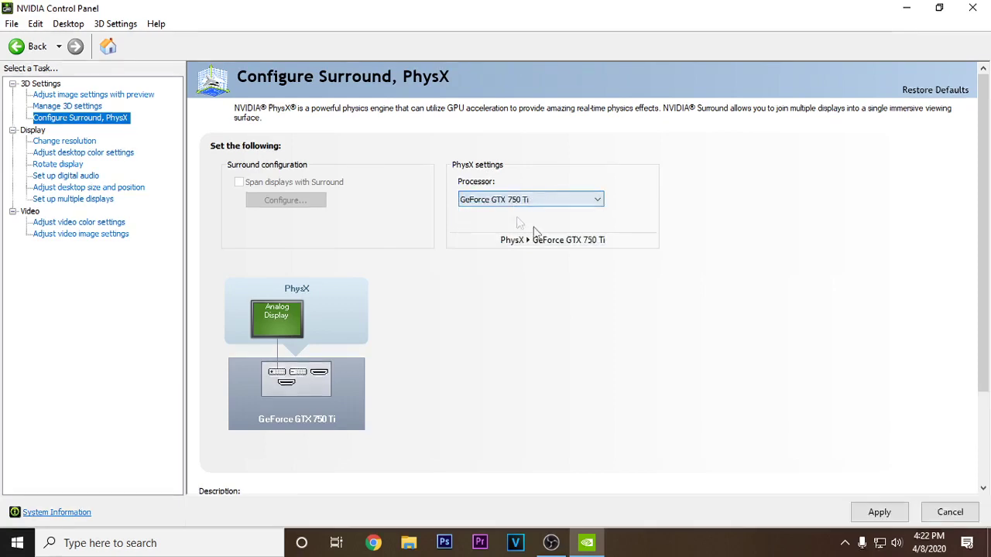
left_click(872, 518)
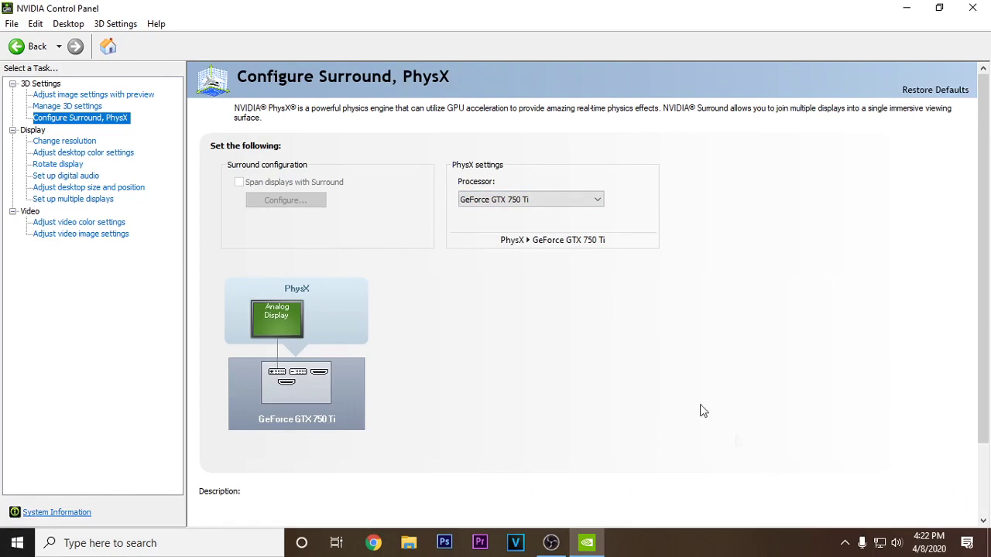
left_click(571, 203)
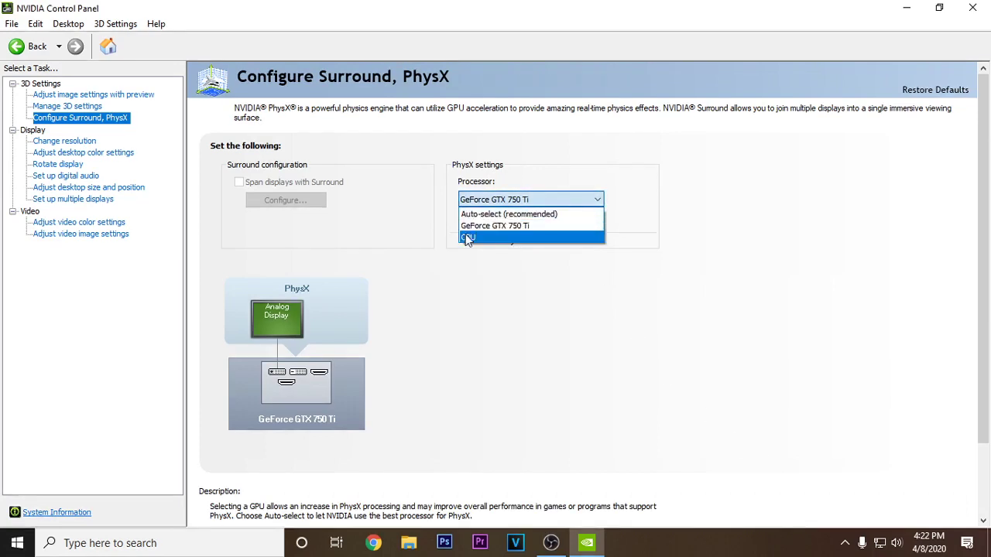
left_click(546, 312)
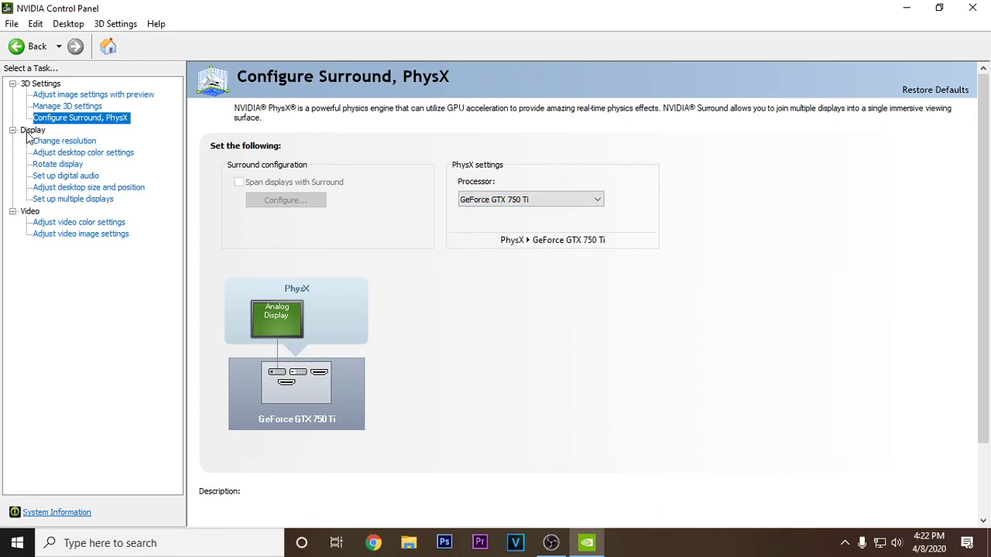
- Open Change resolution and confirm the 1366 × 768 display keeps its 75Hz refresh rate
left_click(65, 142)
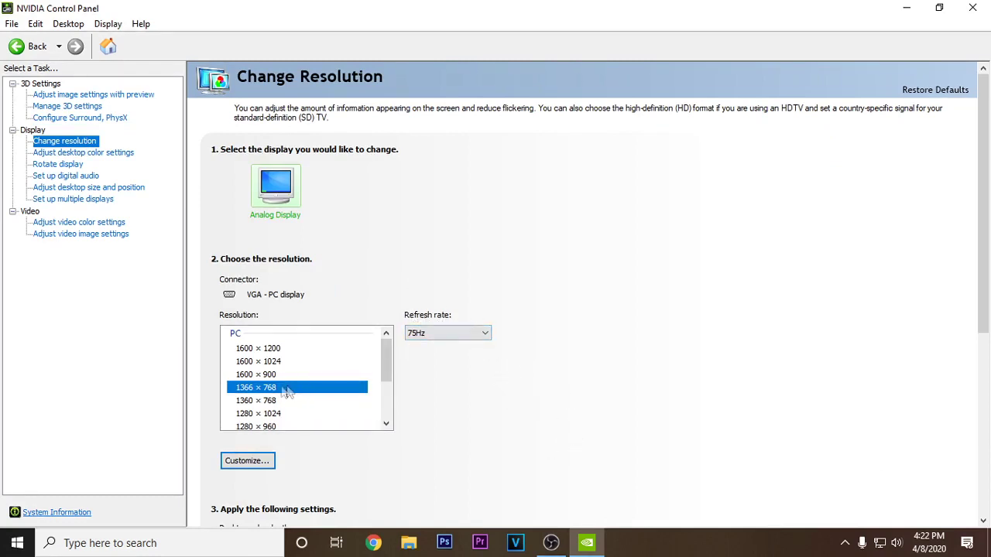
left_click(486, 338)
left_click(487, 344)
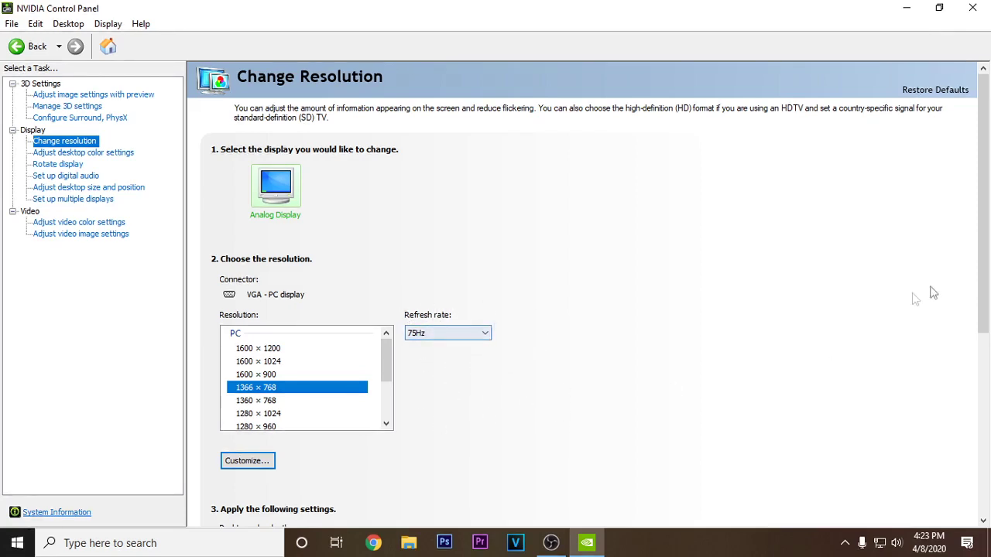
mouse_move(987, 285)
left_mouse_down()
mouse_move(984, 444)
mouse_move(980, 288)
left_mouse_up()
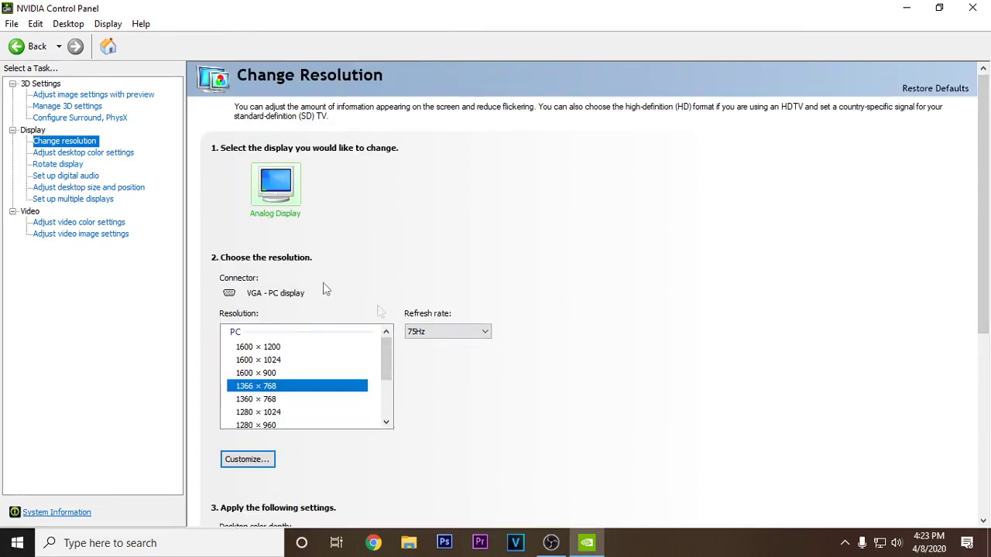
- Open Adjust desktop color settings and scroll to brightness 50%, contrast 75%, digital vibrance 65%
left_click(81, 155)
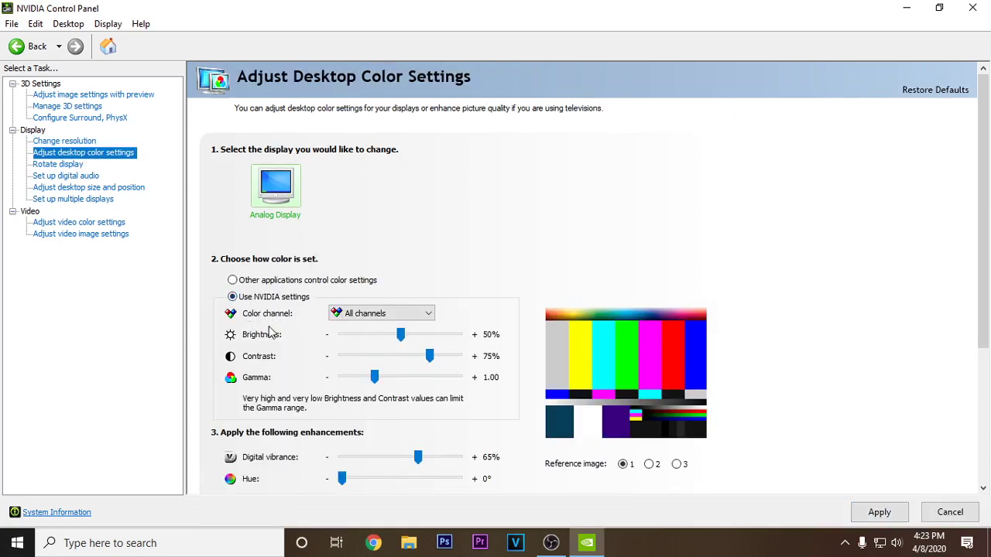
scroll(501, 452, "down", 3)
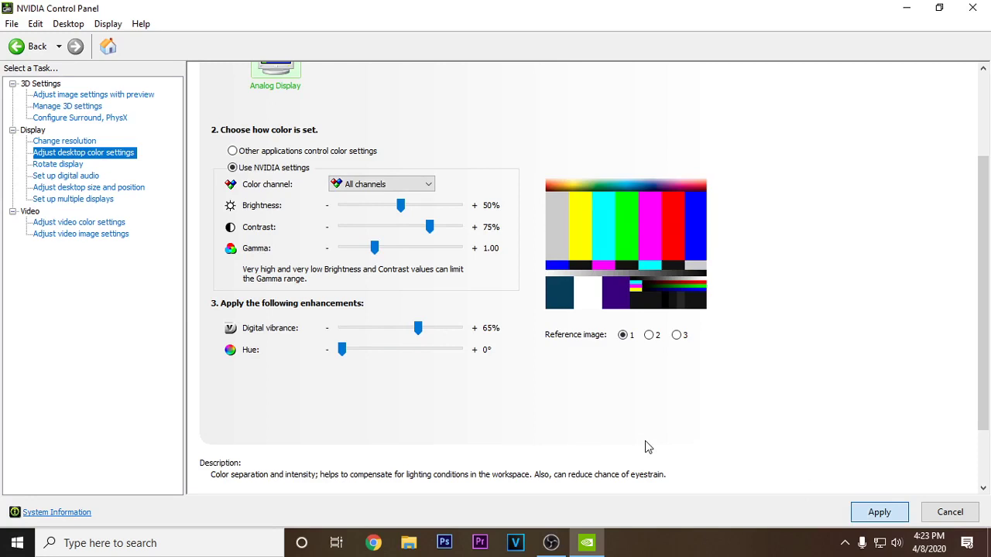
- Browse Rotate display and Set up digital audio, ending on Adjust desktop size and position
left_click(69, 165)
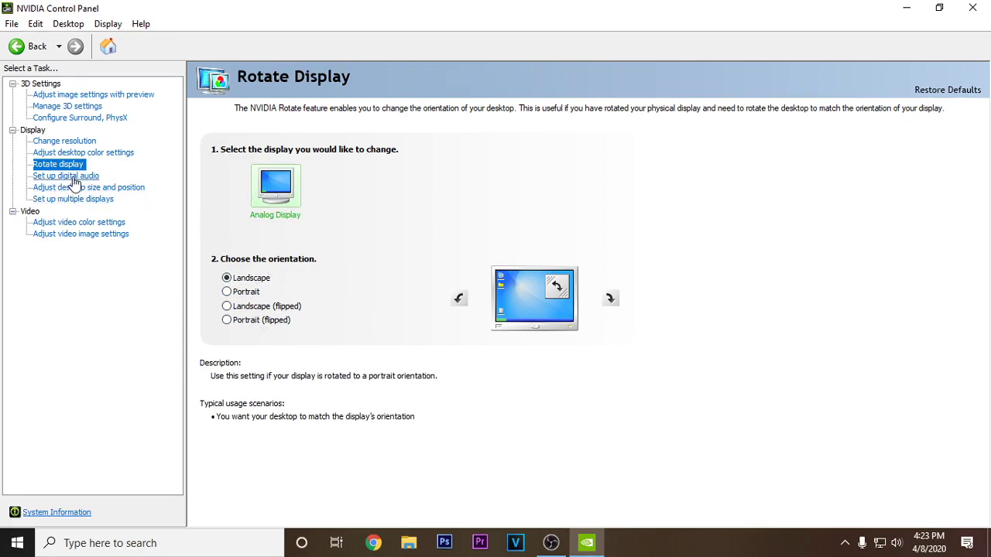
left_click(74, 180)
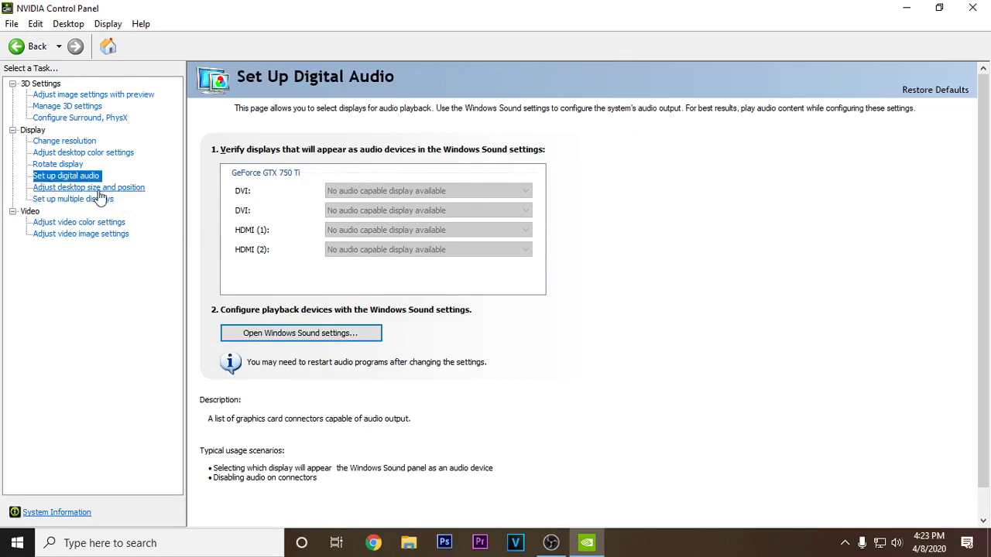
left_click(98, 188)
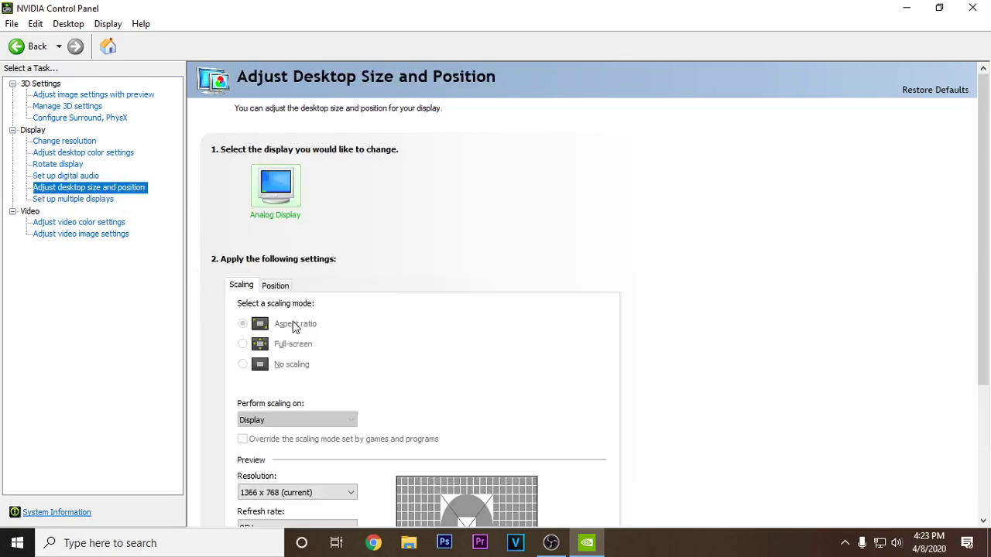
- Change the desktop size and position refresh rate from 85Hz to 75Hz, then go to Set Up Multiple Displays
scroll(446, 329, "down", 1)
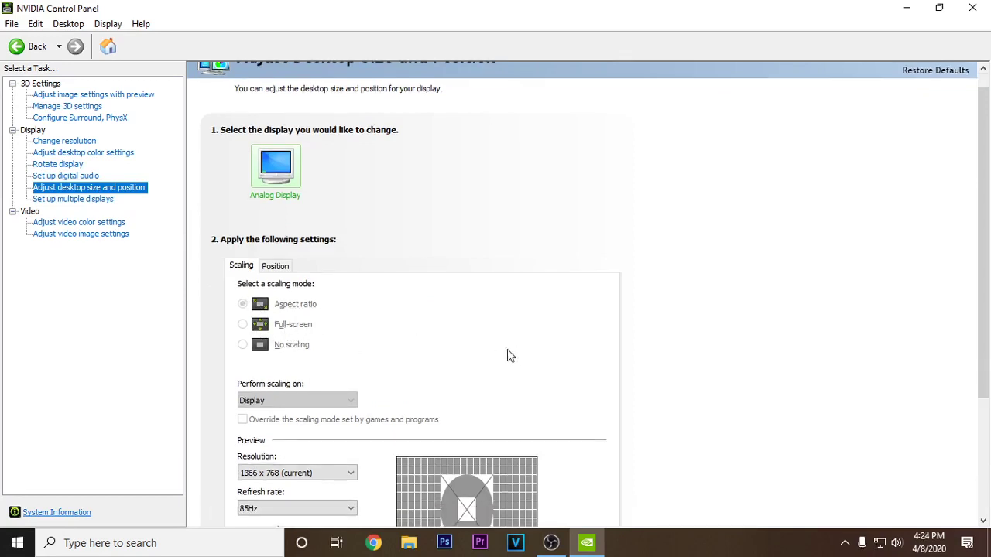
scroll(525, 397, "down", 2)
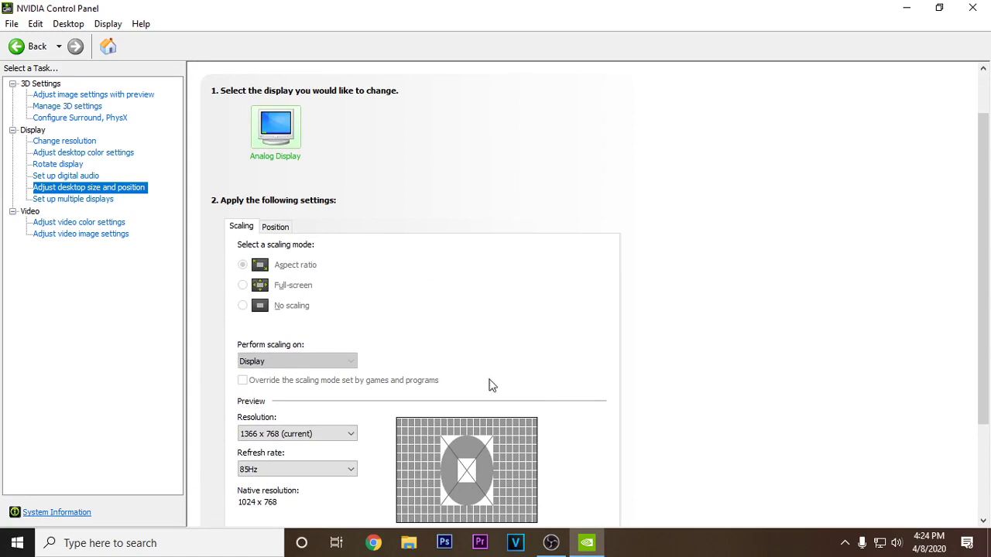
scroll(465, 391, "down", 1)
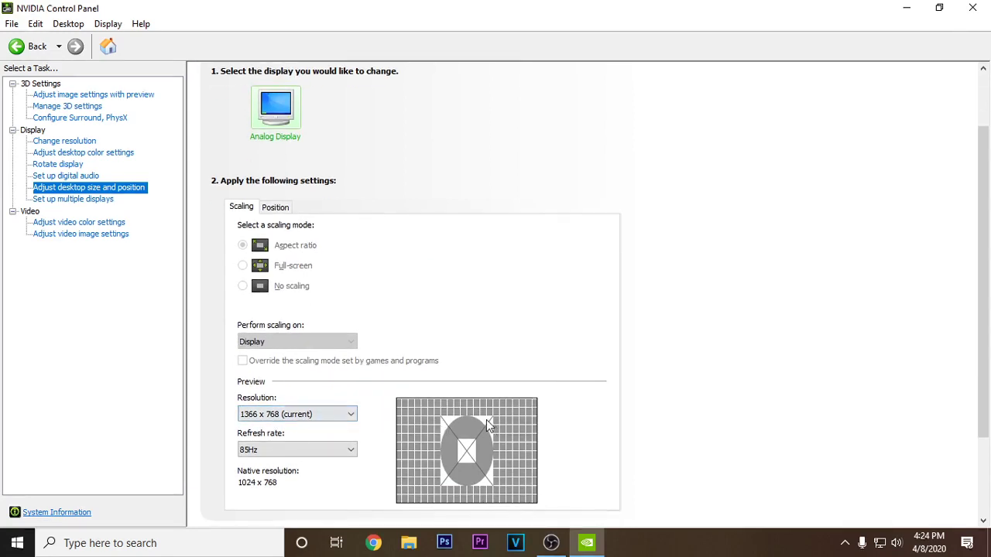
left_click(275, 451)
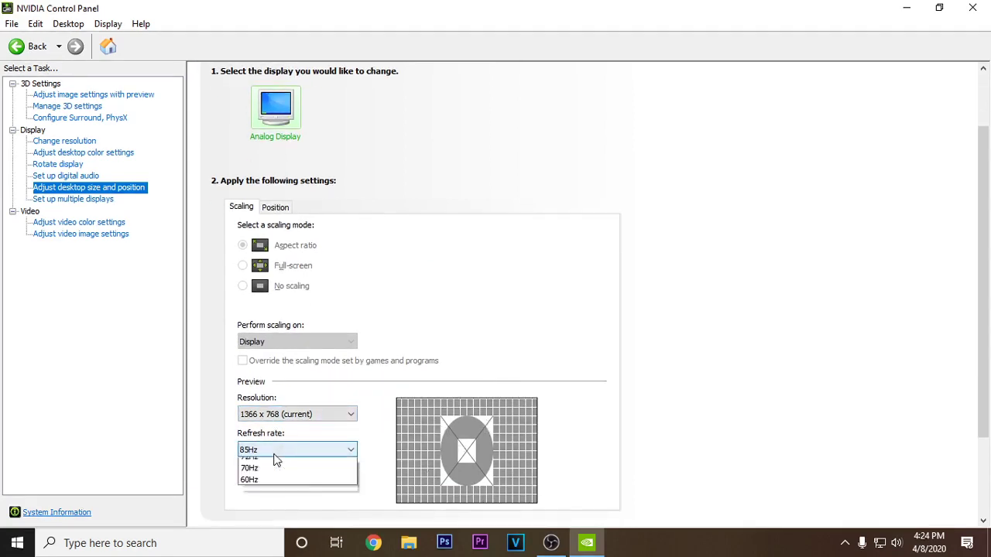
left_click(272, 478)
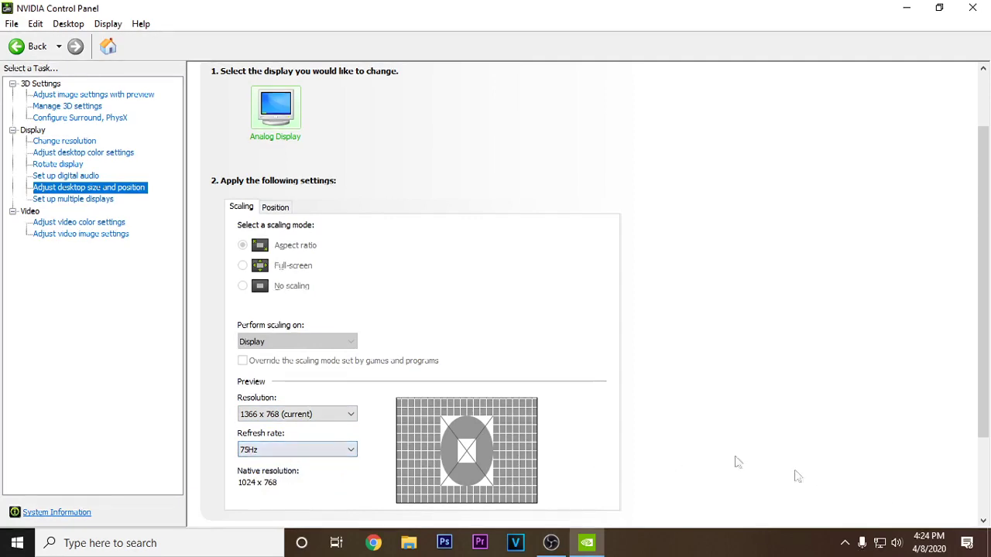
scroll(820, 505, "down", 3)
scroll(688, 454, "up", 5)
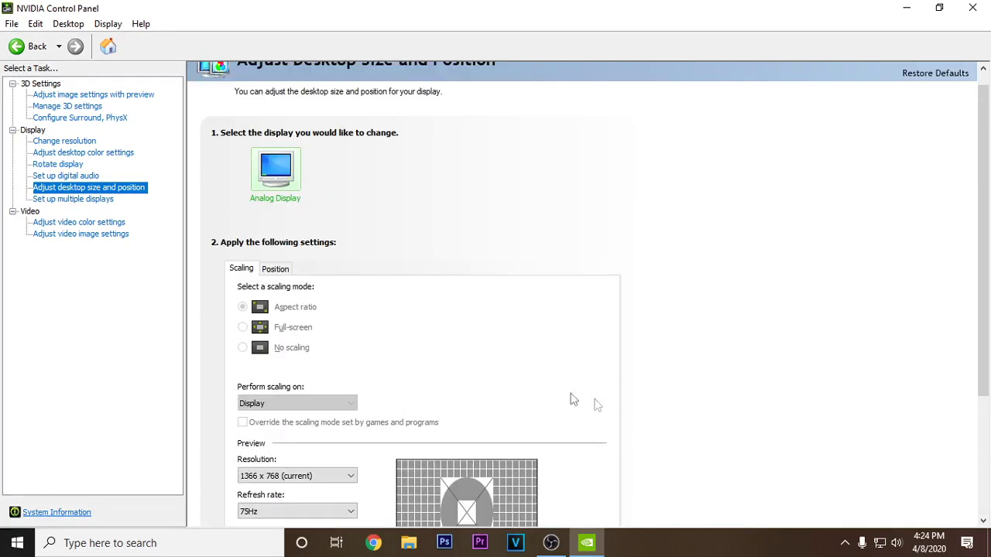
left_click(77, 200)
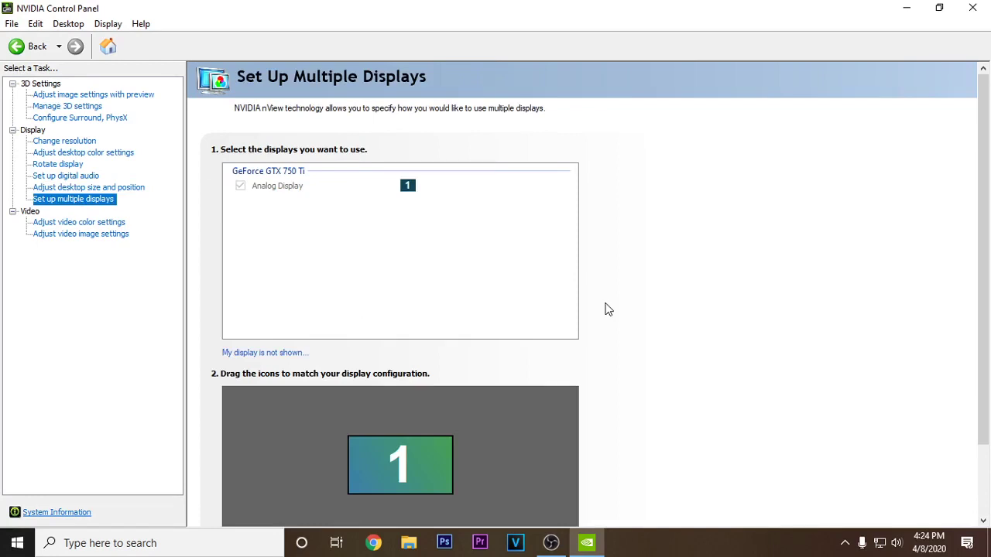
scroll(608, 308, "down", 1)
scroll(606, 307, "up", 1)
scroll(542, 384, "down", 1)
scroll(542, 405, "down", 1)
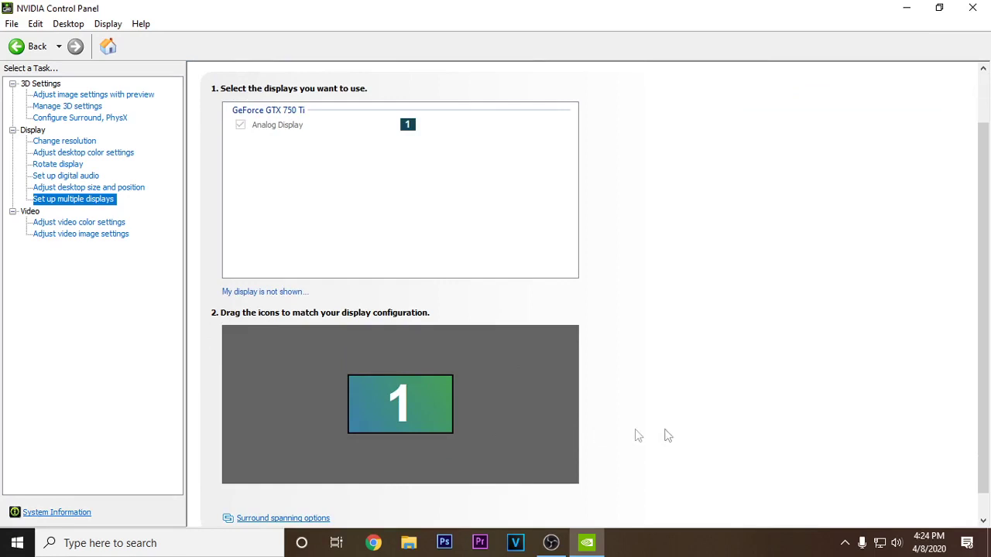
scroll(620, 432, "down", 1)
scroll(573, 429, "up", 3)
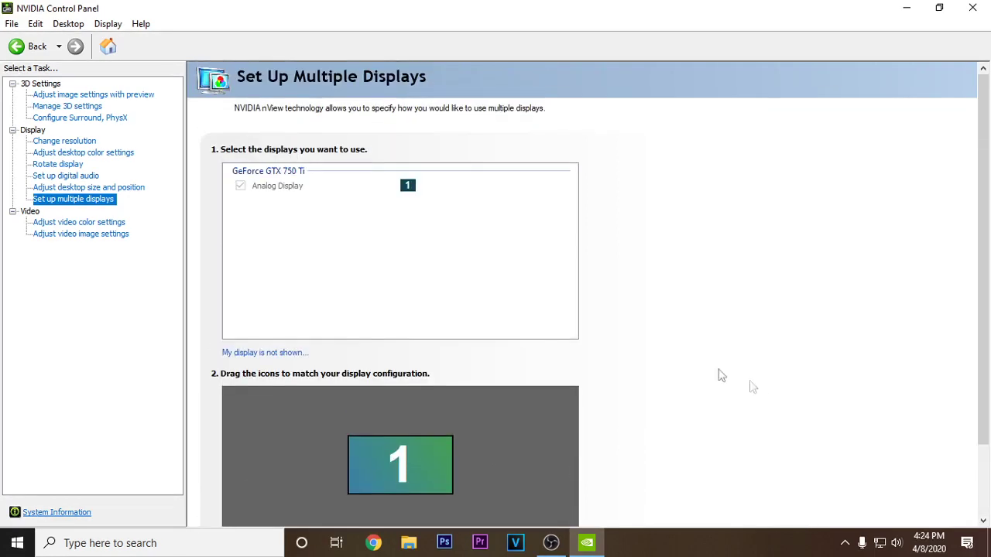
scroll(697, 372, "down", 2)
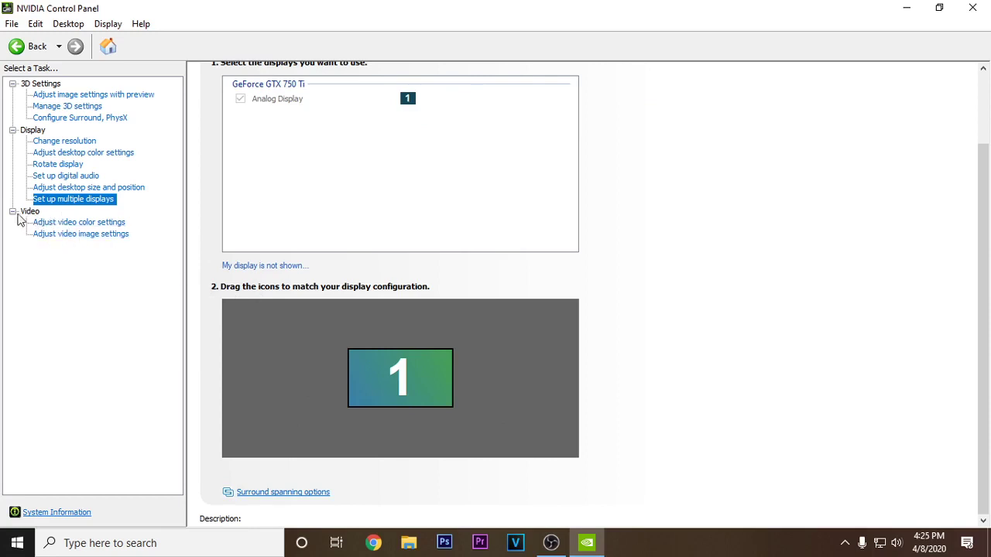
- On Adjust video color settings, set Dynamic range to Full (0-255) and apply it
left_click(78, 223)
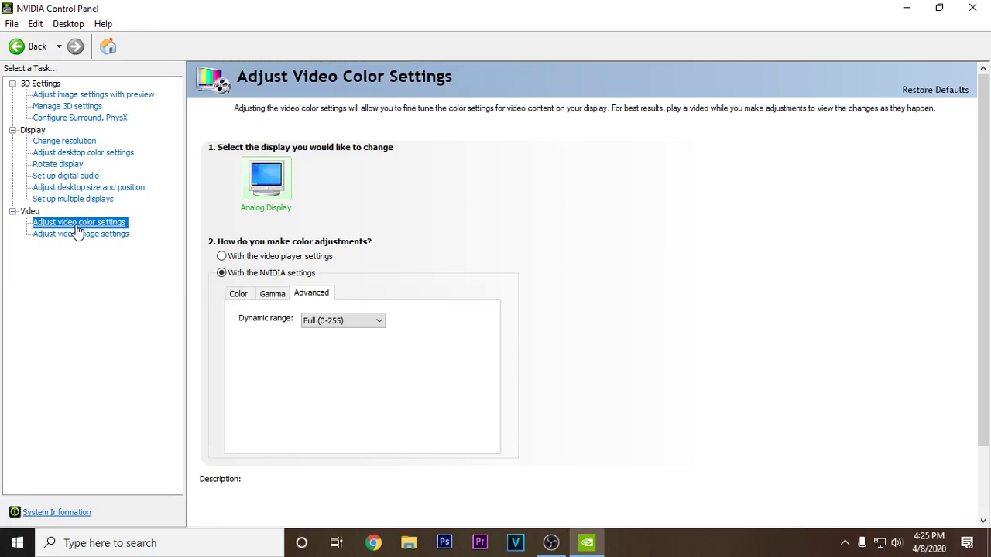
left_click(322, 322)
left_click(326, 343)
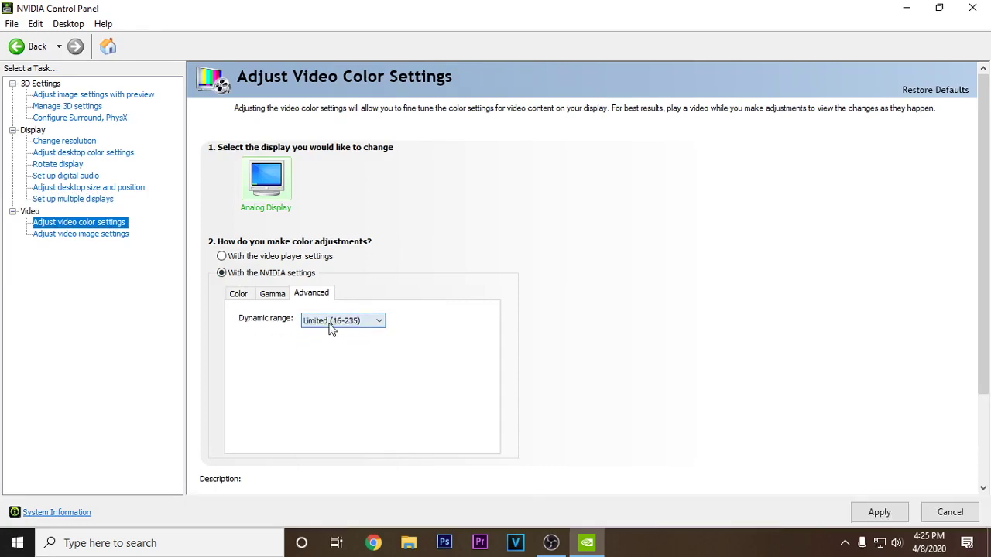
left_click(330, 322)
left_click(333, 334)
left_click(345, 323)
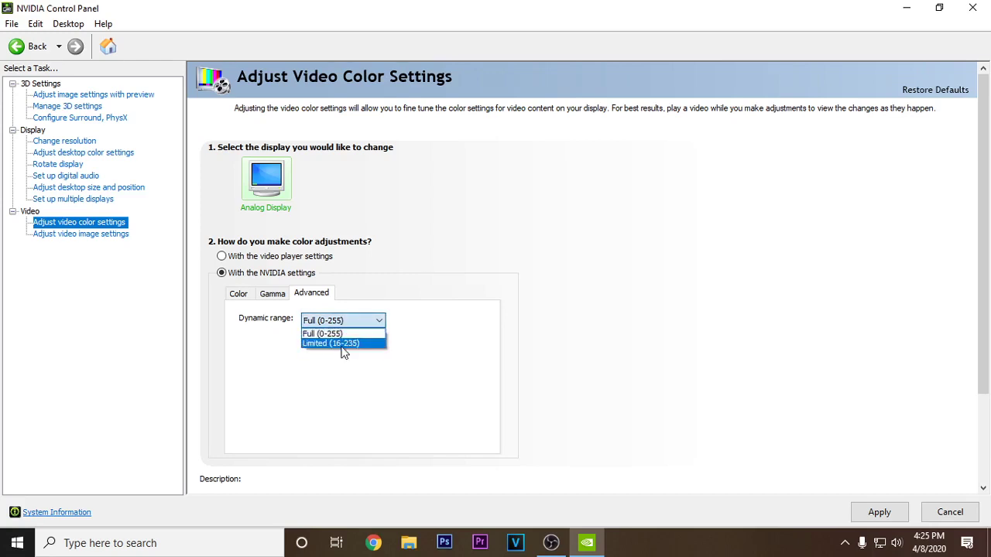
left_click(344, 323)
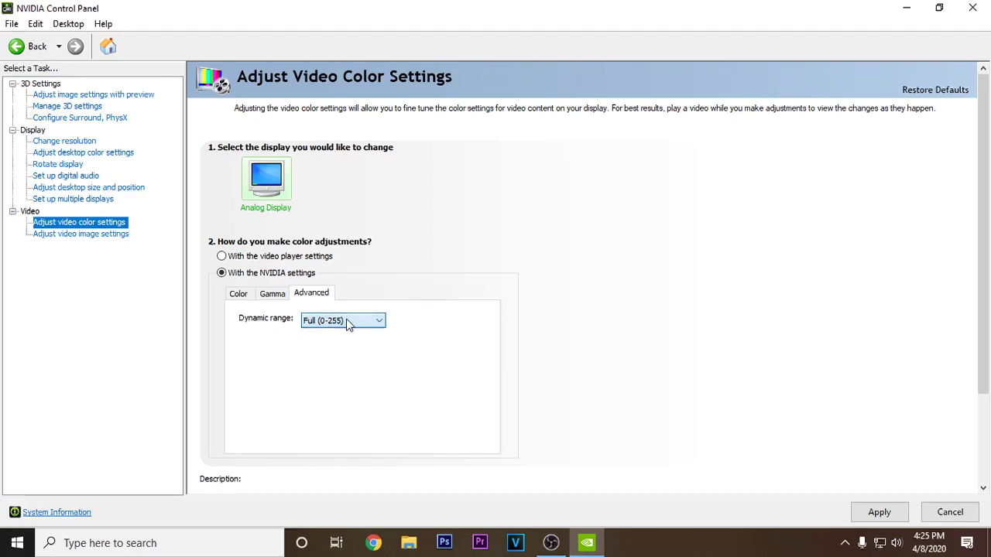
left_click(879, 513)
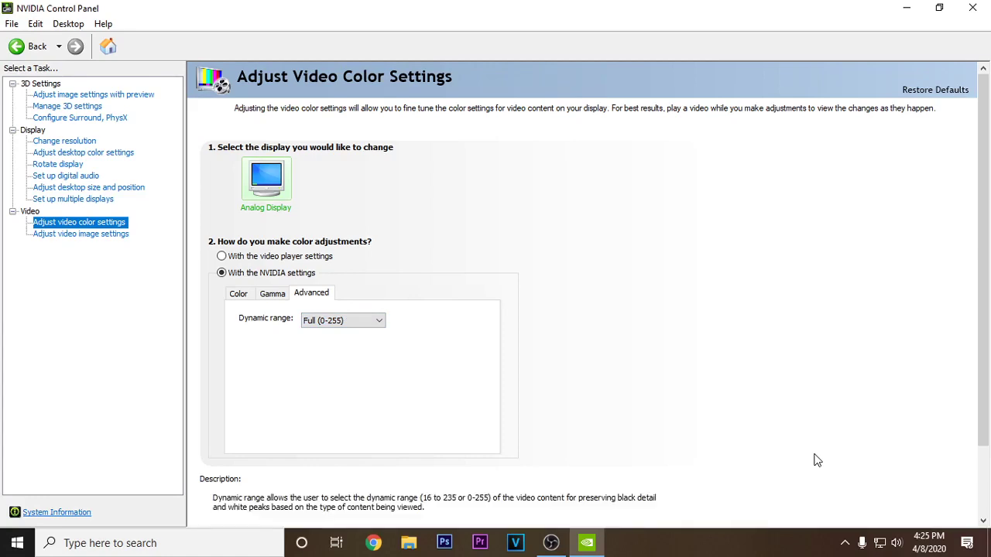
scroll(717, 377, "down", 1)
scroll(716, 356, "up", 1)
- Review Adjust video image settings with inverse telecine left on, then close NVIDIA Control Panel
left_click(90, 236)
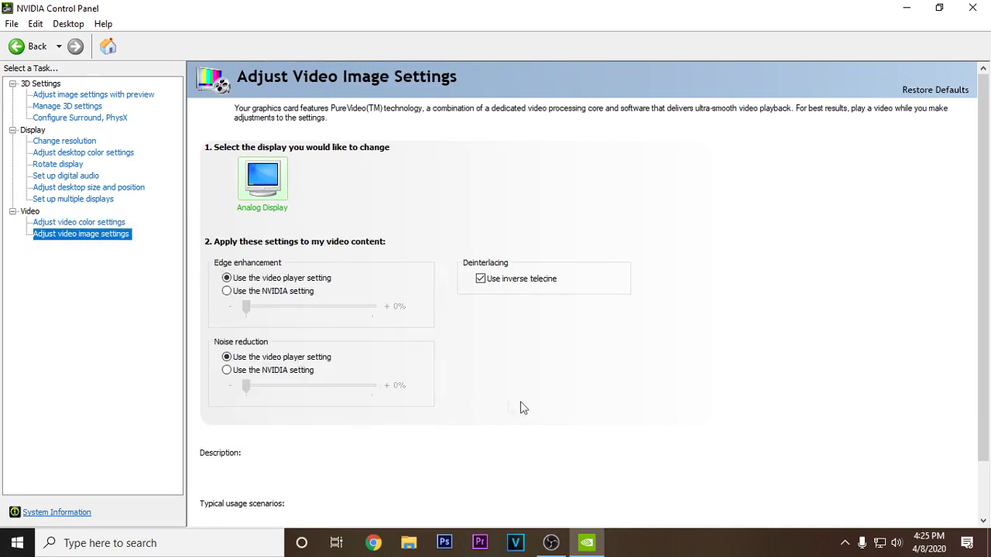
scroll(549, 408, "down", 1)
scroll(550, 407, "up", 1)
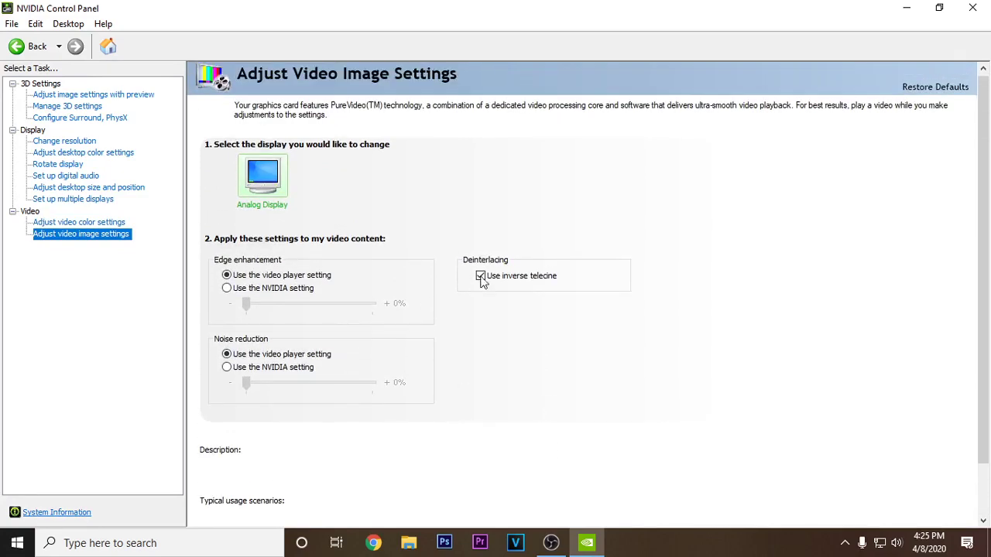
mouse_move(510, 289)
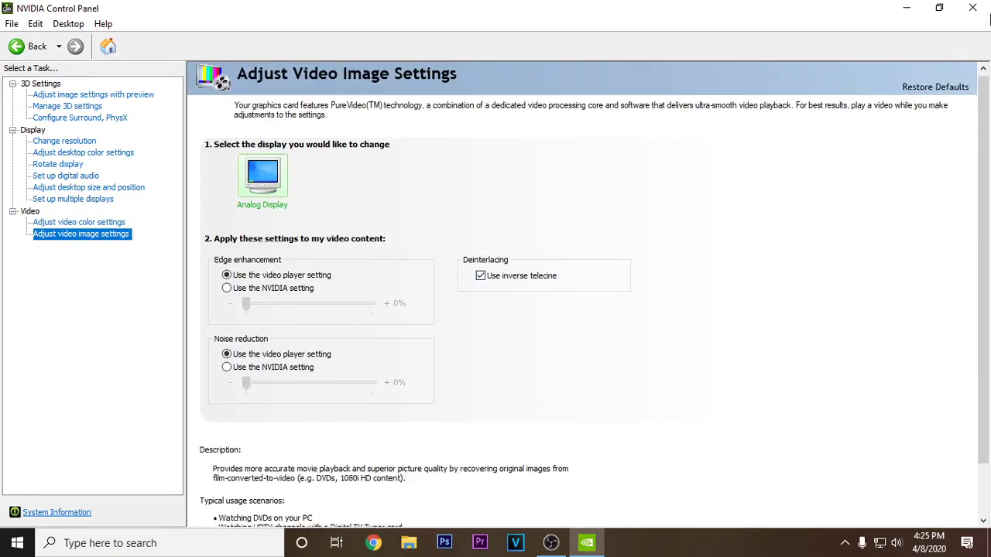
left_click(977, 8)
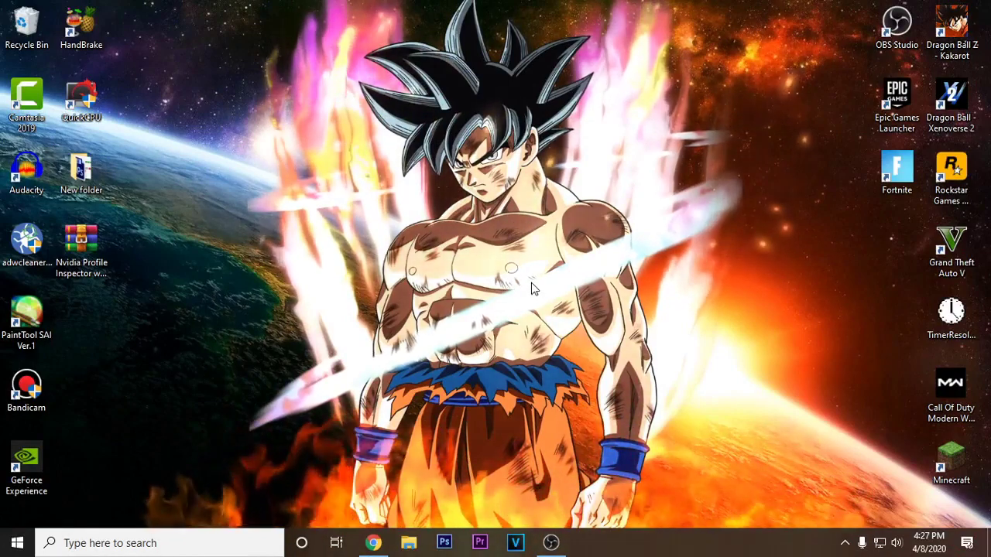
- Select the Nvidia Profile Inspector archive on the desktop
left_click(96, 268)
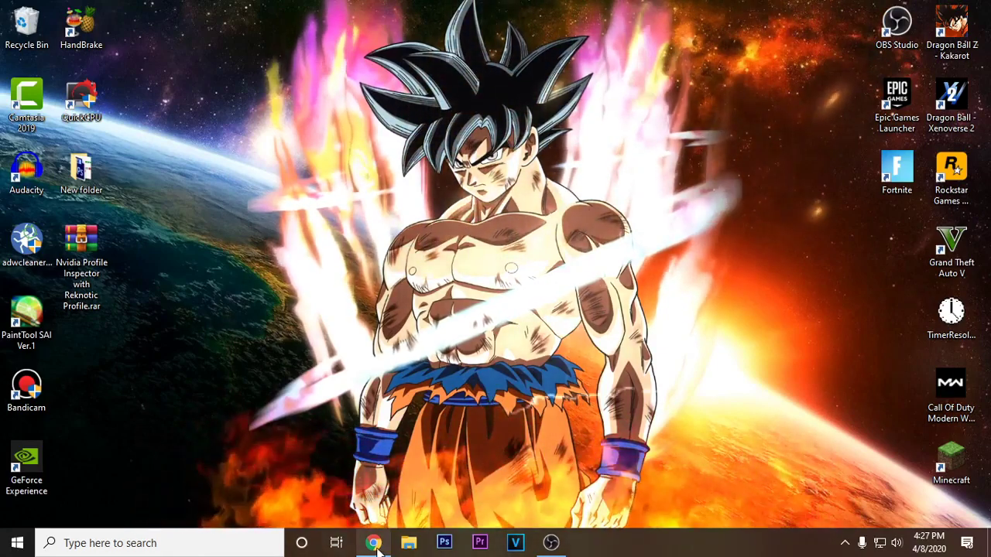
- Bring the BRSkins Fortnite FPS Pack page in Chrome to the front
mouse_move(377, 546)
left_click(371, 499)
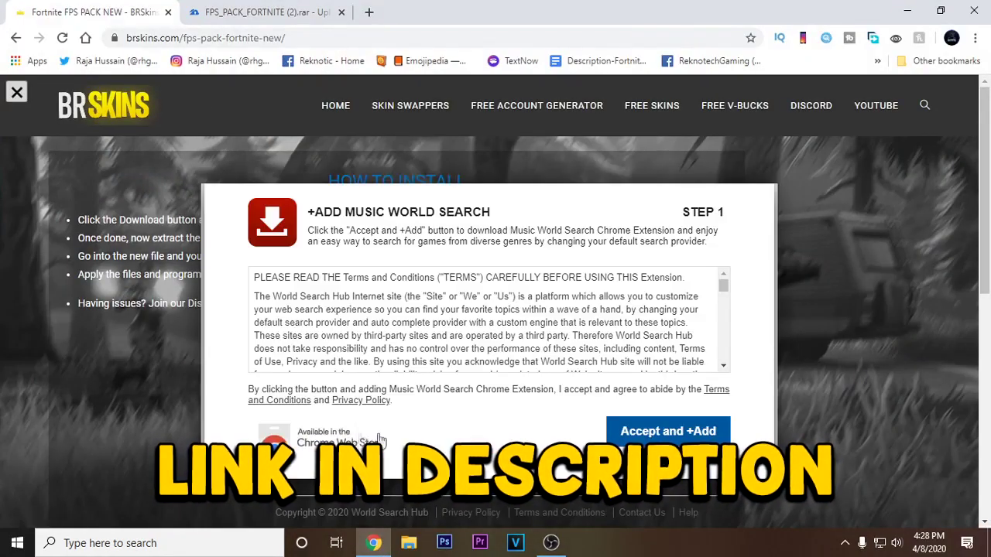
left_click(15, 92)
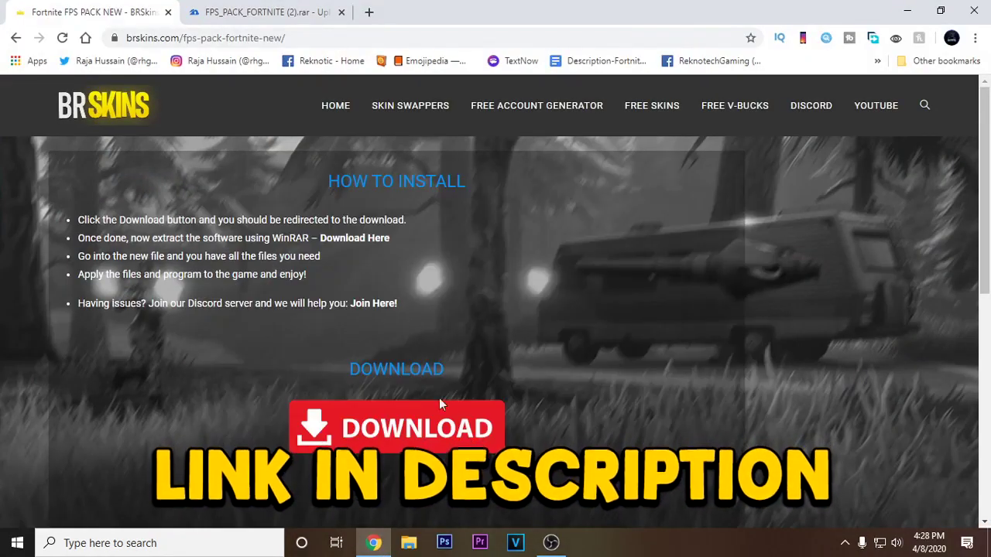
- Start the FPS pack download and switch to the UploadHub tab for FPS_PACK_FORTNITE (2).rar
left_click(457, 441)
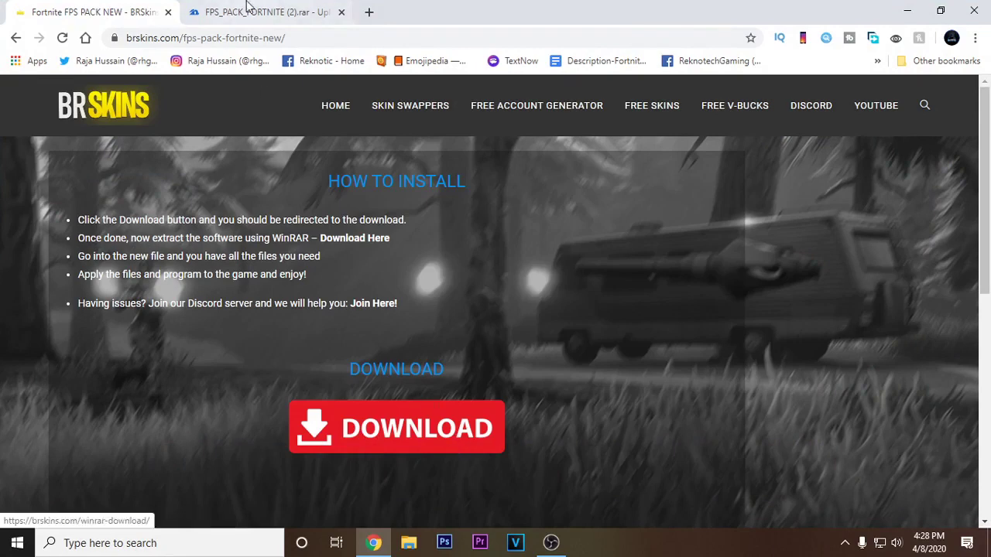
left_click(106, 9)
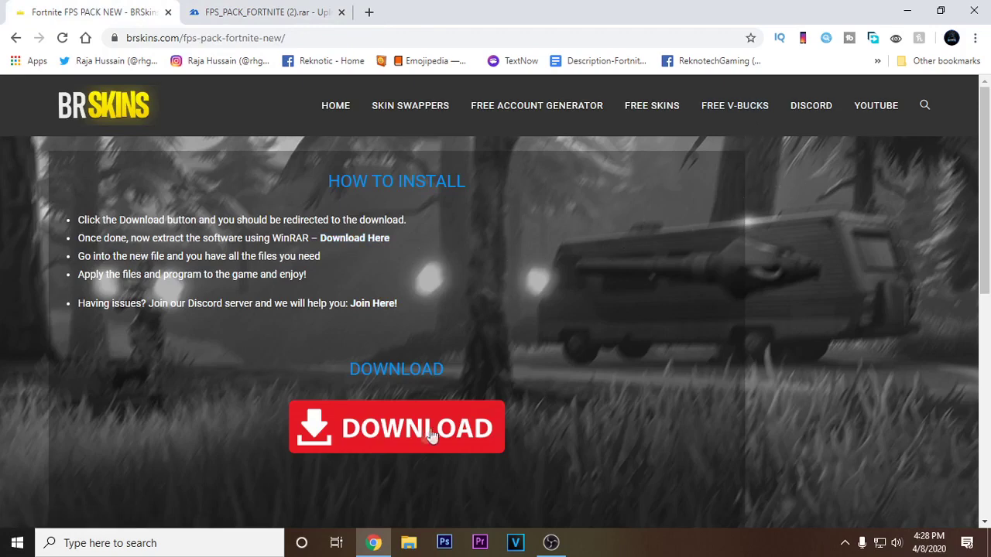
left_click(308, 8)
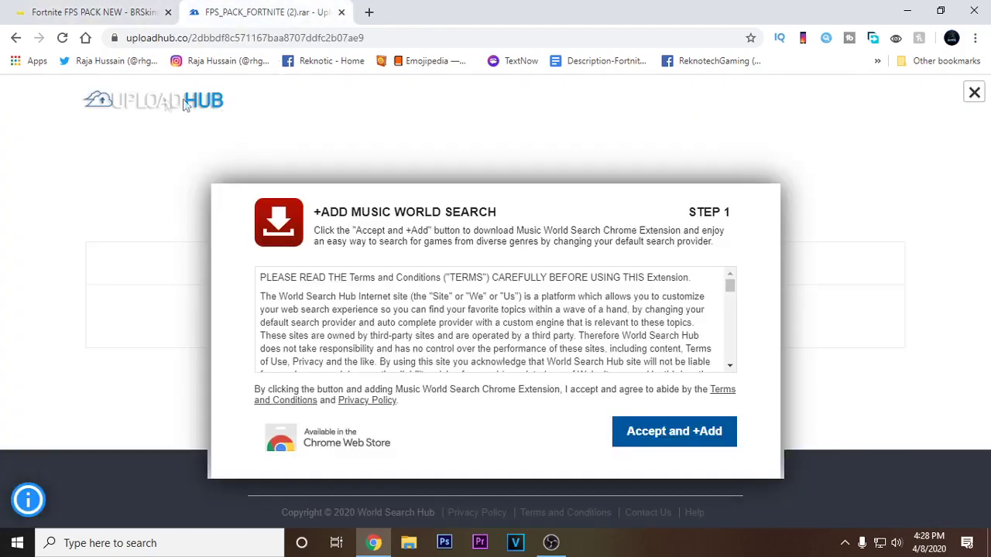
- Dismiss the Music World Search pop-up, close Chrome, and select the Nvidia Profile Inspector archive
left_click(975, 92)
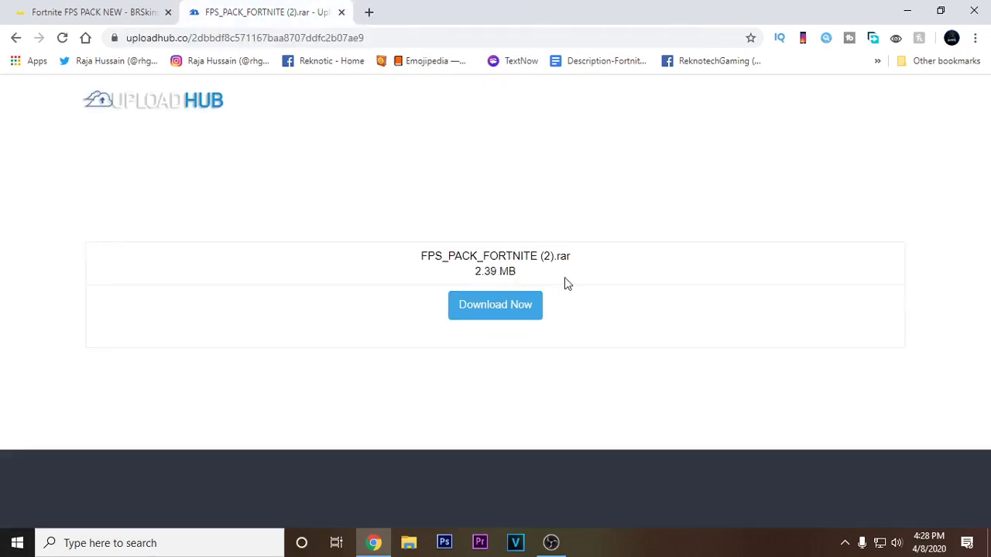
left_click(907, 11)
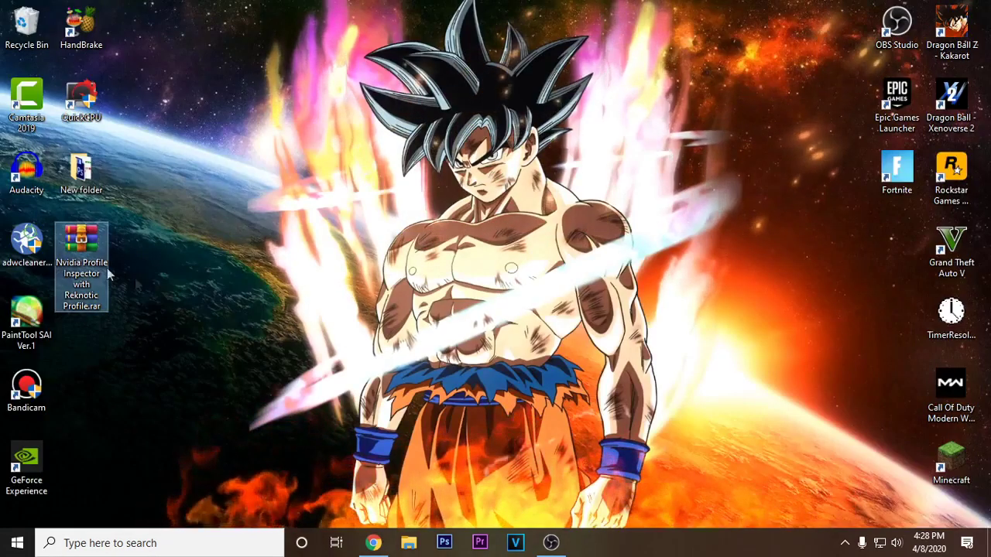
left_click(373, 543)
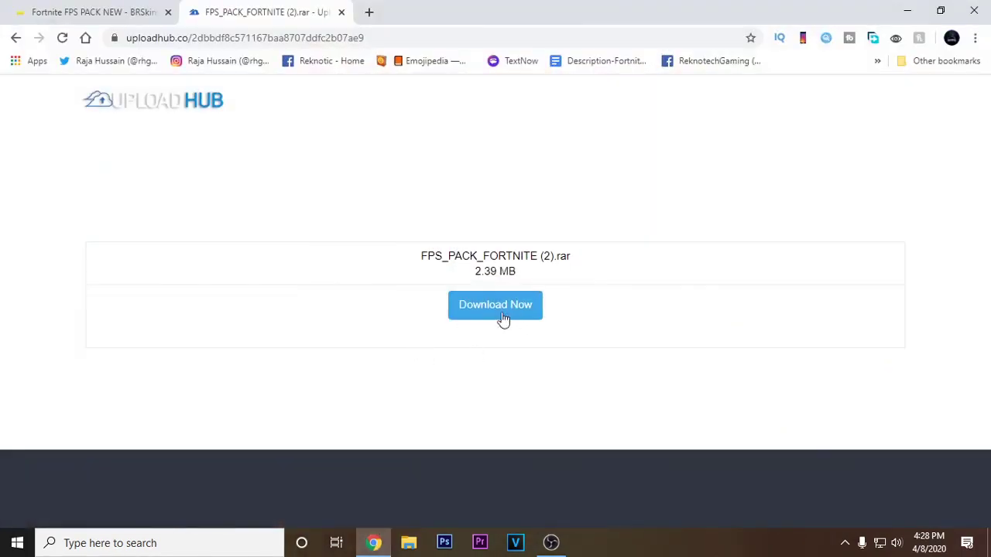
left_click(974, 11)
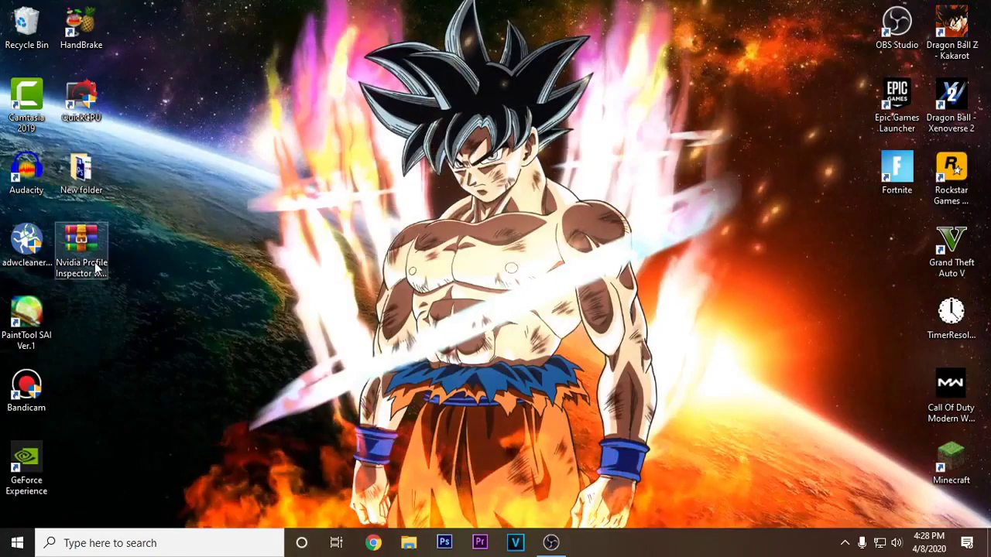
left_click(97, 267)
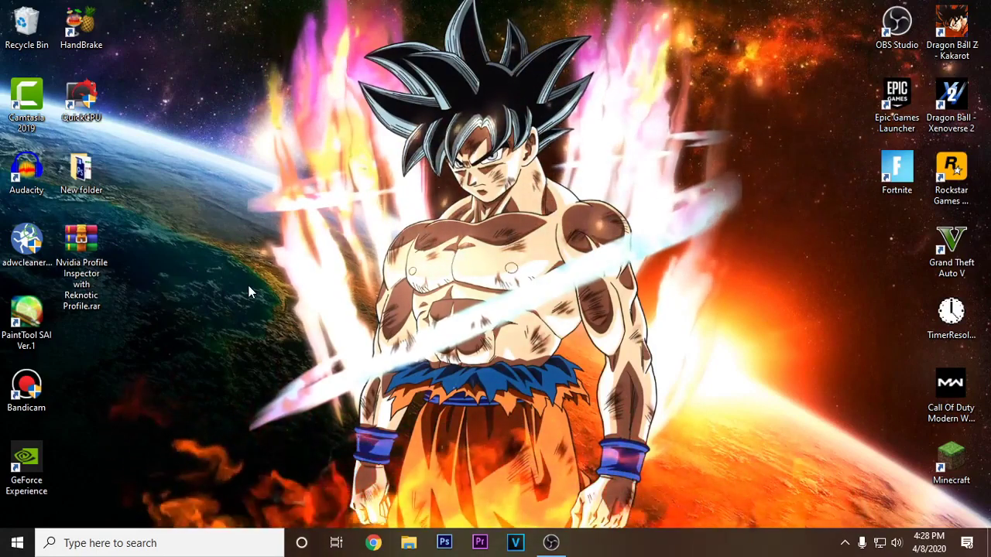
- Extract the Nvidia Profile Inspector with Reknotic Profile .rar into its own folder and open it
right_click(85, 263)
left_click(179, 283)
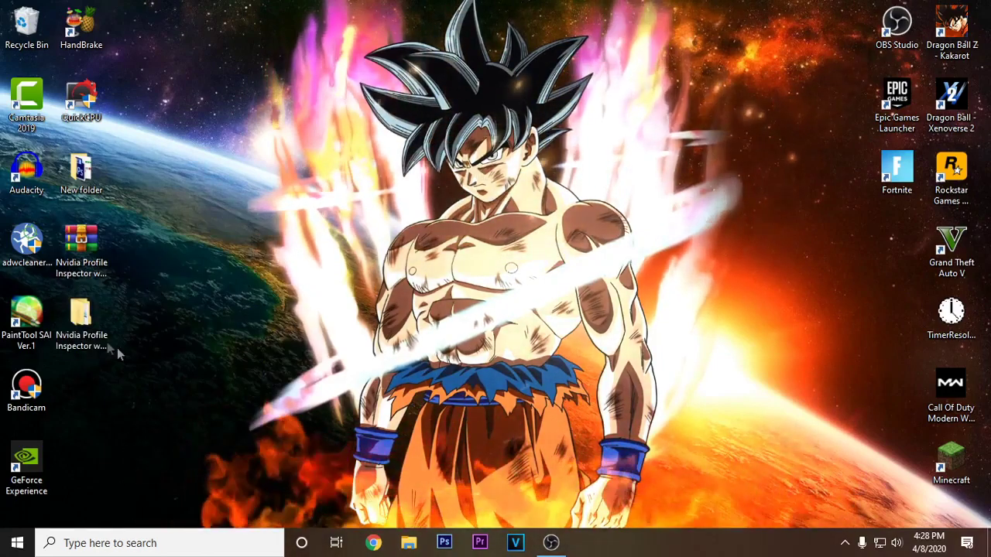
left_click_drag(89, 338, 134, 279)
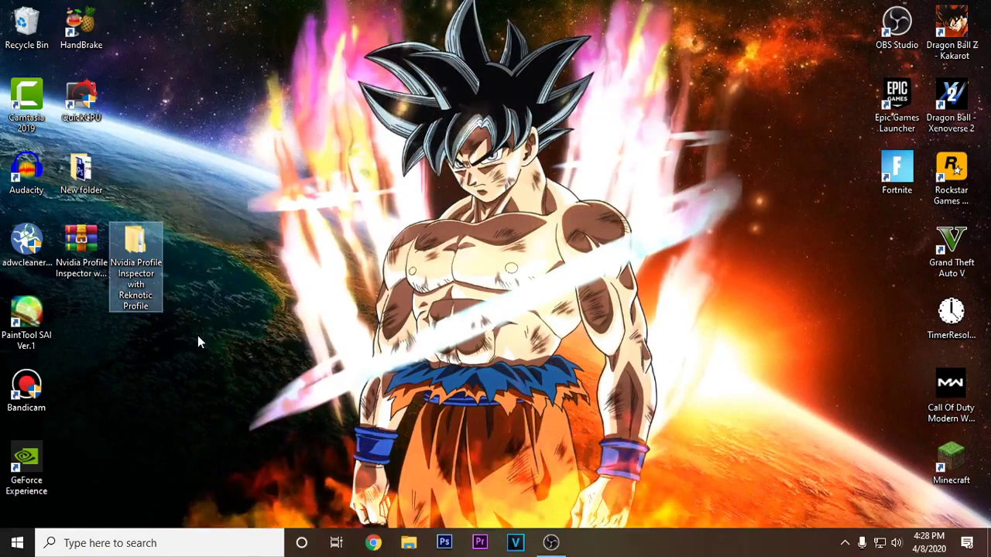
double_click(133, 284)
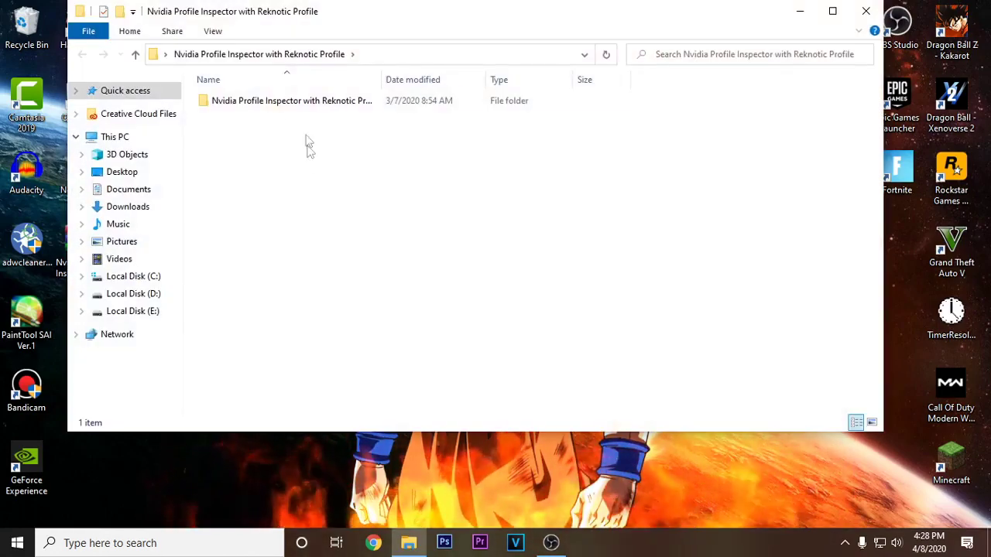
- Go into the Nvidia Profile Inspector subfolder and run nvidiaProfileInspector.exe as administrator
double_click(286, 108)
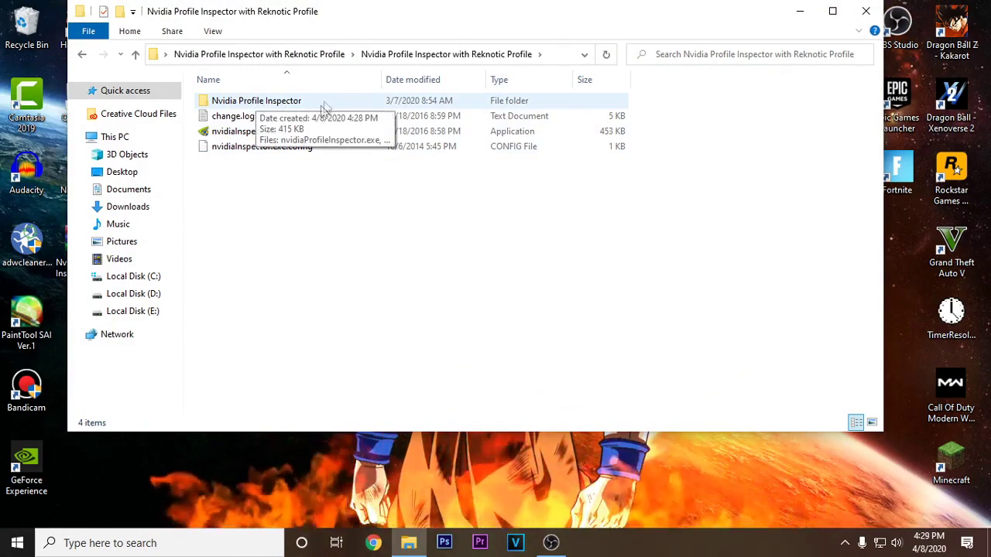
double_click(278, 108)
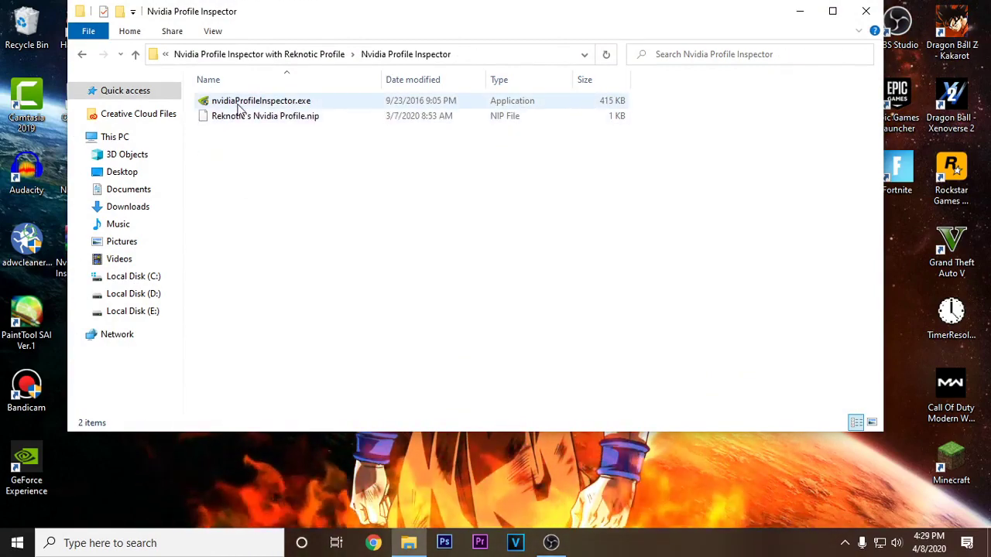
right_click(239, 108)
left_click(285, 133)
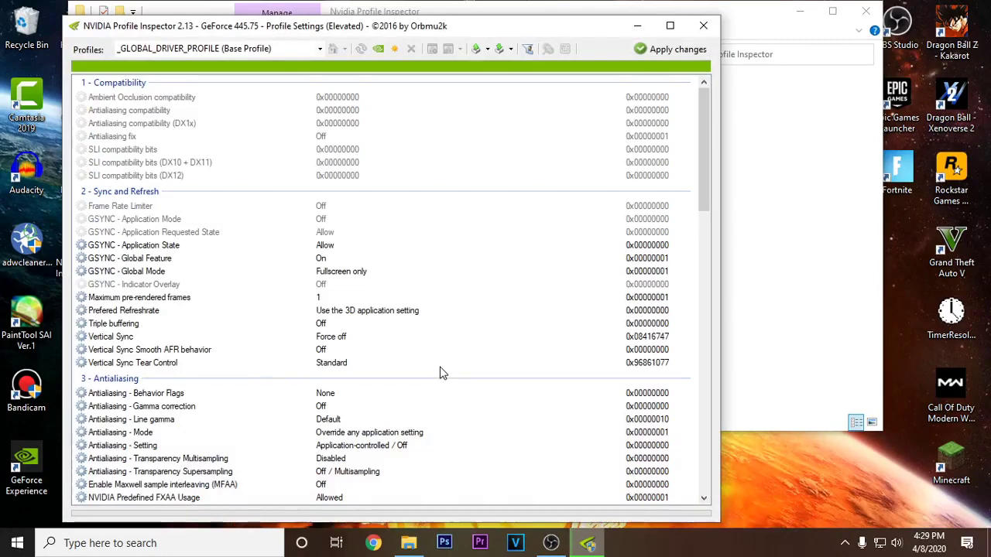
- Import Reknotic's Nvidia Profile.nip into the global profile and apply the imported settings
left_click_drag(334, 34, 380, 21)
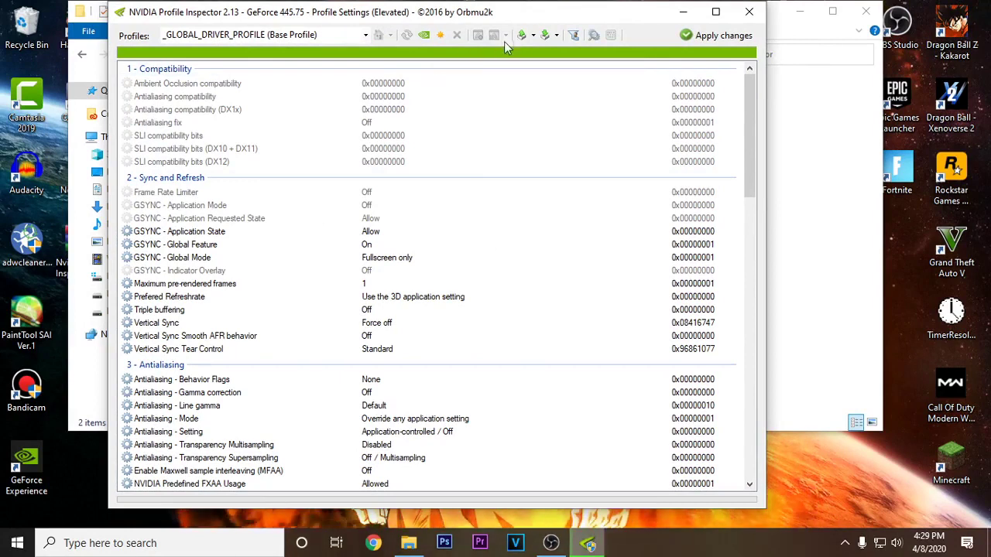
left_click(556, 38)
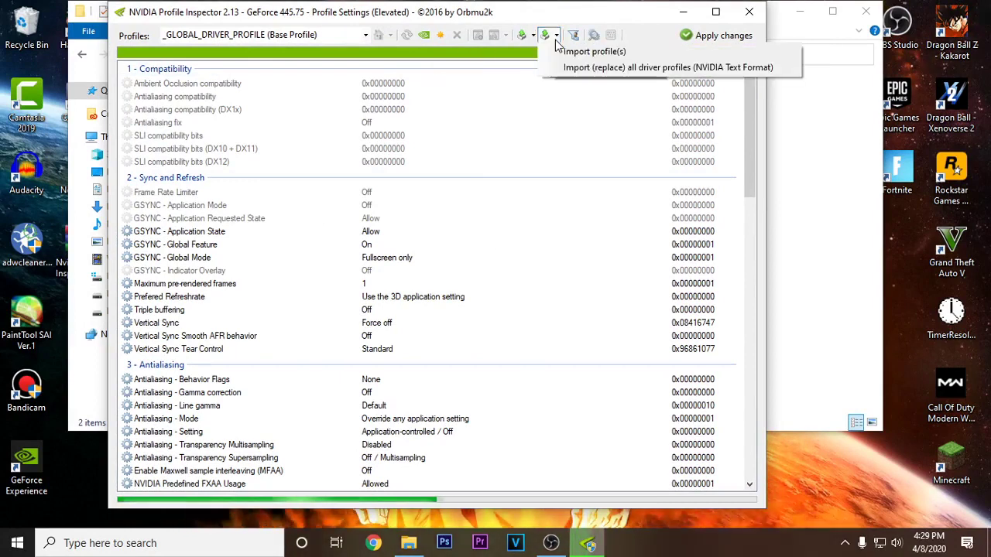
left_click(635, 53)
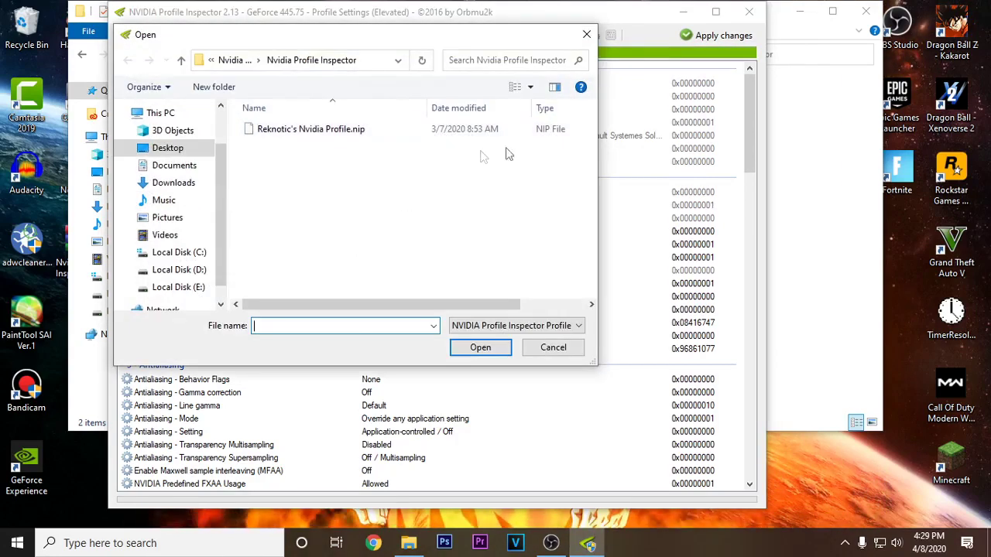
left_click(280, 136)
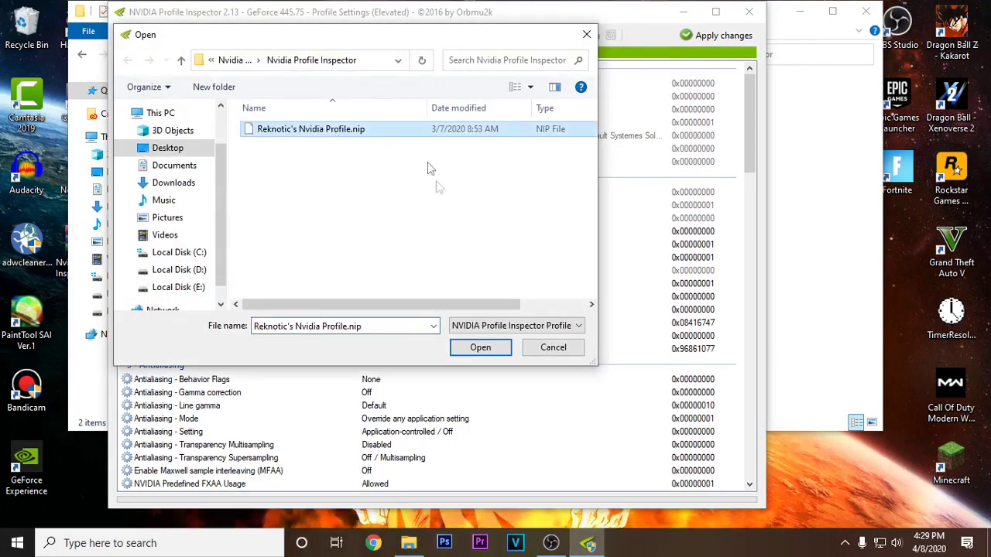
left_click(480, 348)
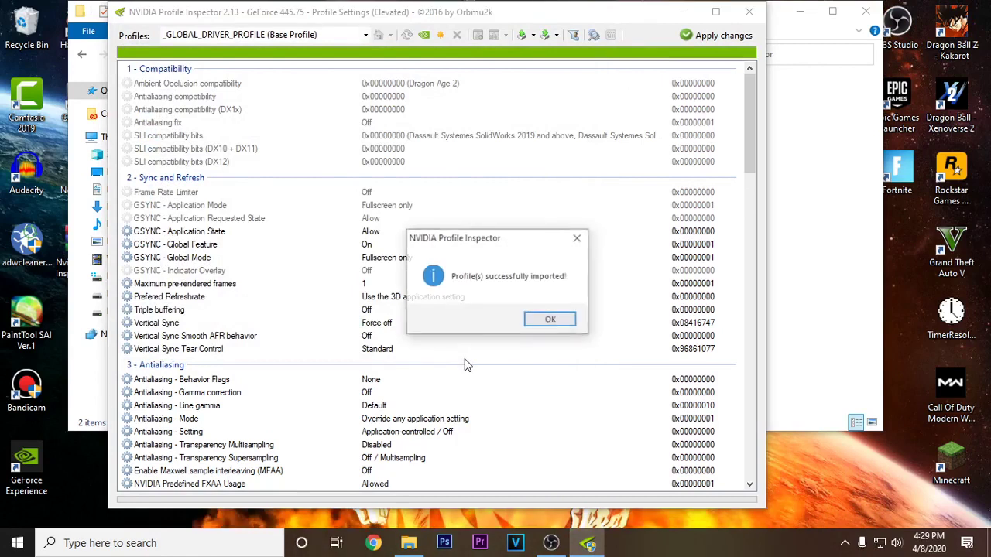
left_click(553, 321)
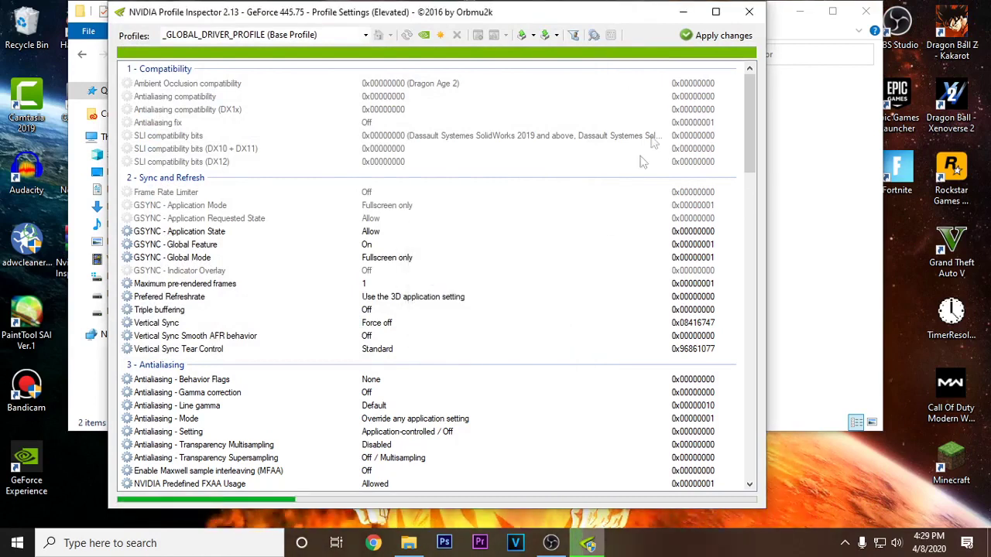
left_click(710, 40)
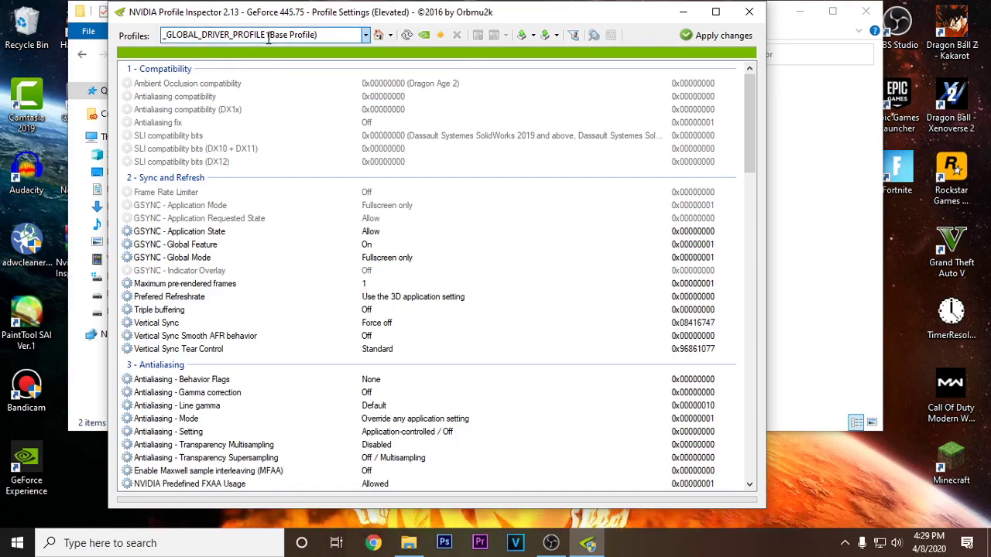
- Load the Fortnite profile by searching 'fortni' in the Profiles box
left_click(341, 37)
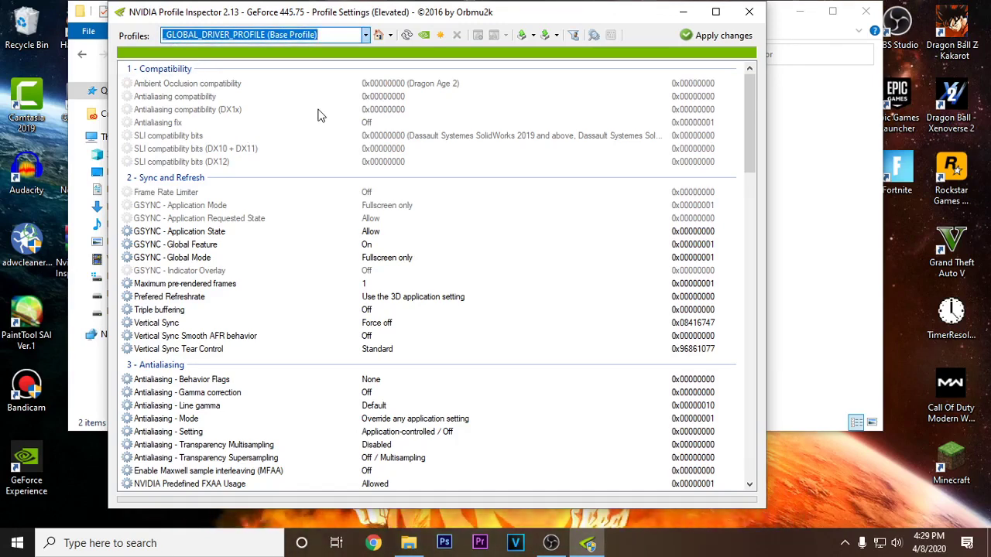
type("fortni")
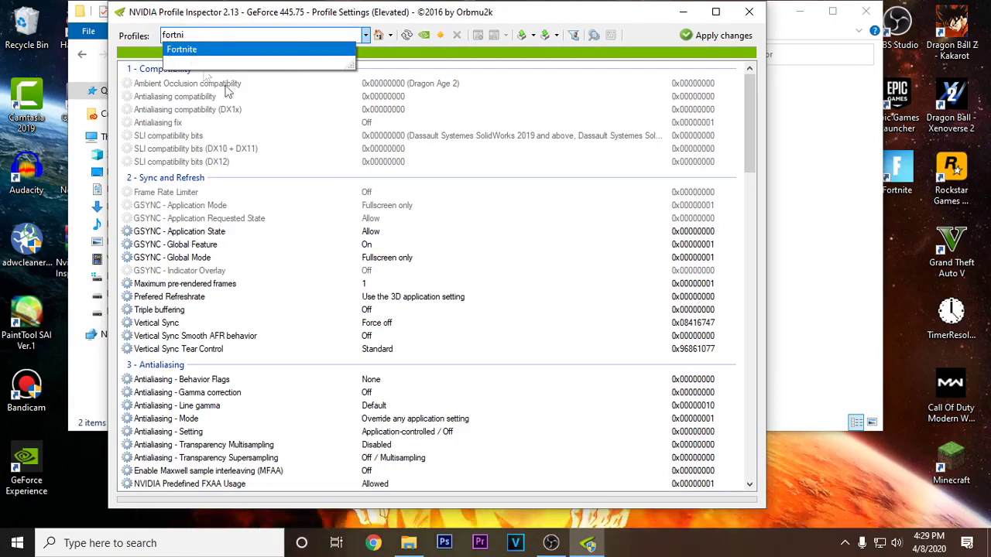
key("Return")
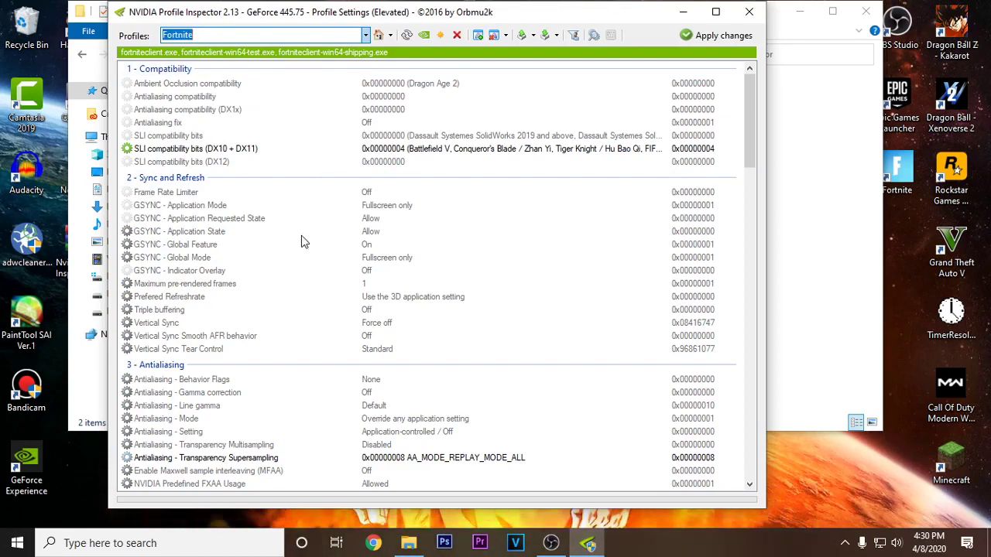
- Set Texture filtering - LOD Bias (DX) to +1.0000 and apply the Fortnite profile changes
scroll(306, 241, "down", 7)
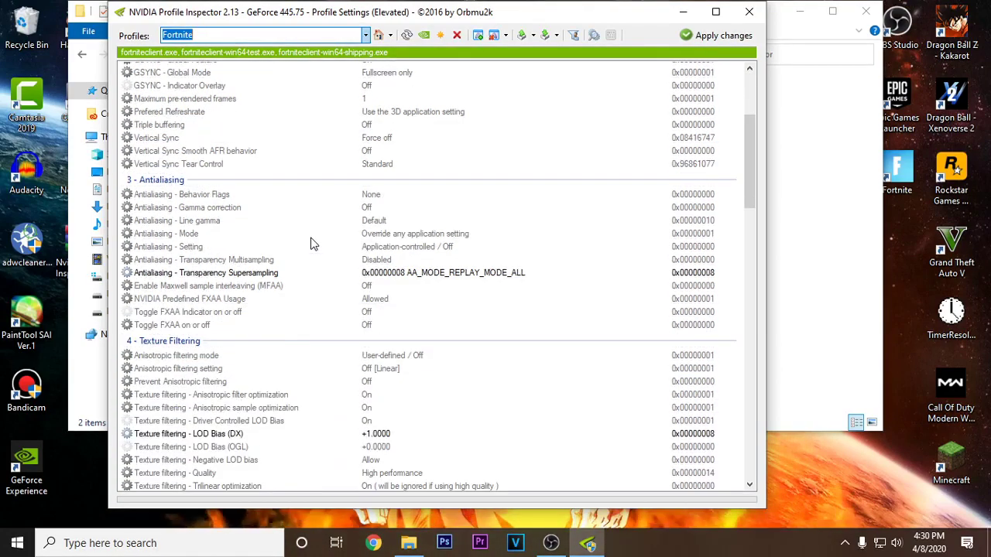
scroll(310, 243, "down", 1)
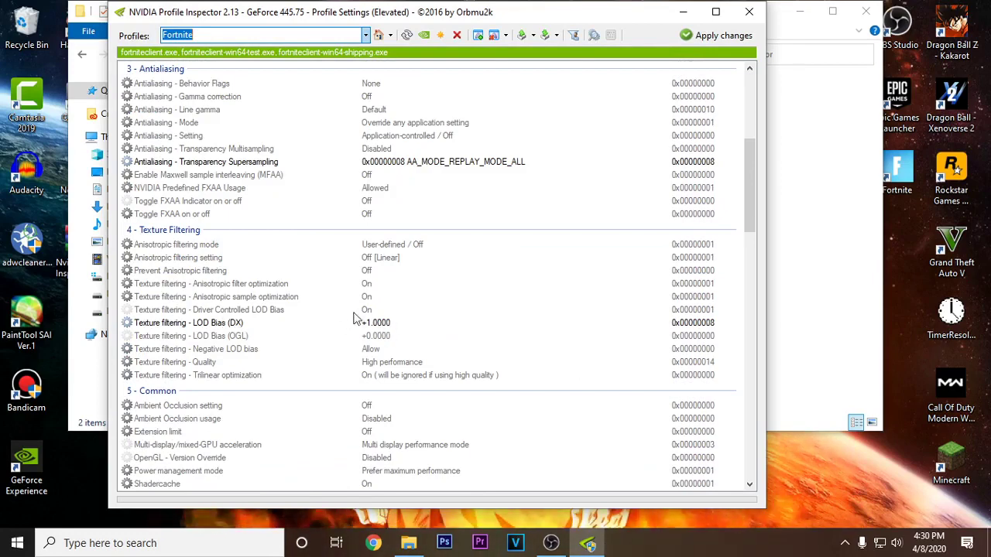
left_click(394, 328)
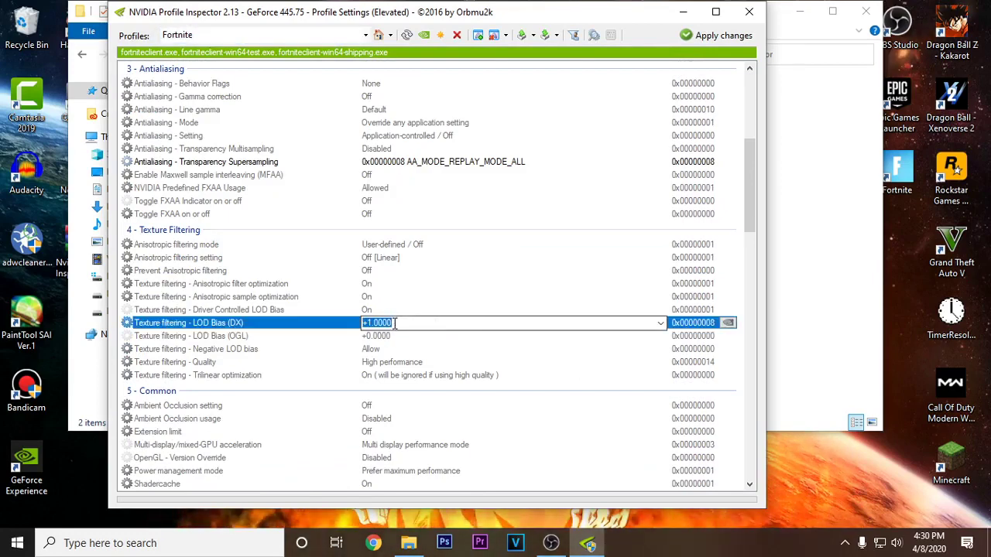
left_click(659, 323)
scroll(383, 116, "up", 1)
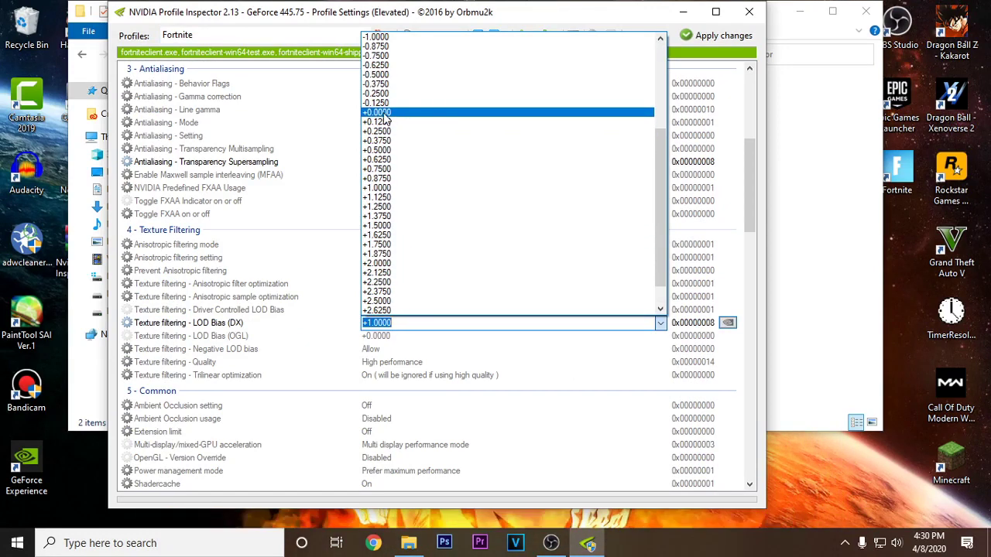
scroll(437, 171, "down", 1)
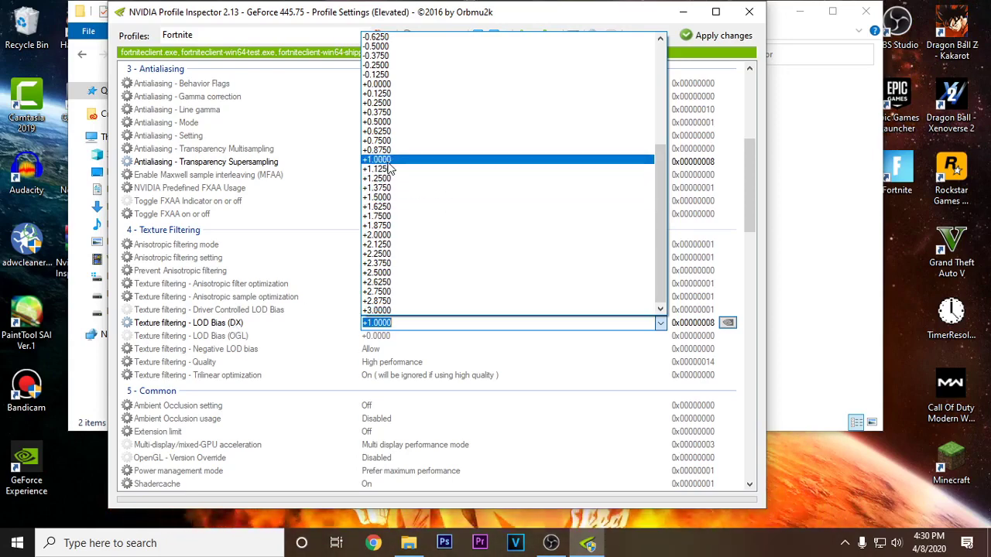
left_click(390, 163)
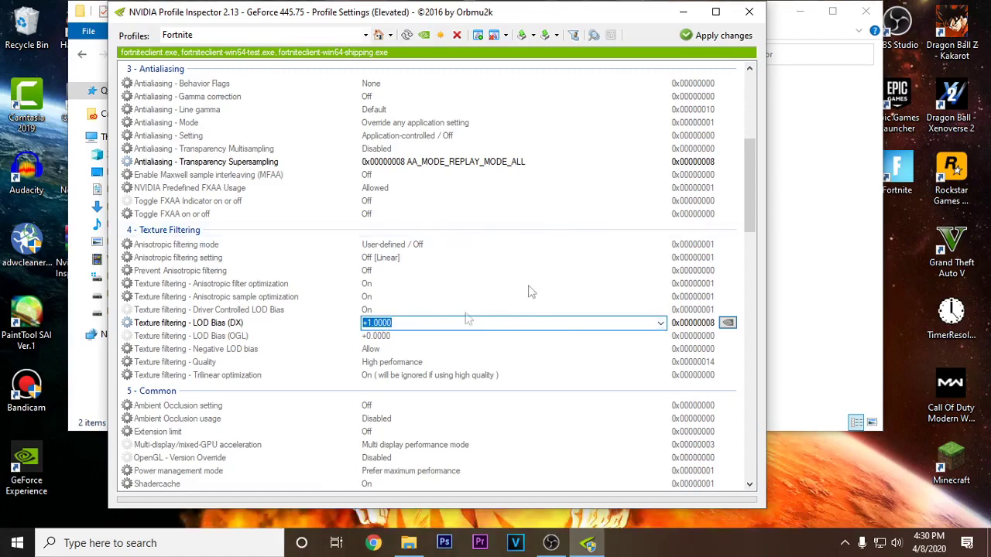
left_click(722, 42)
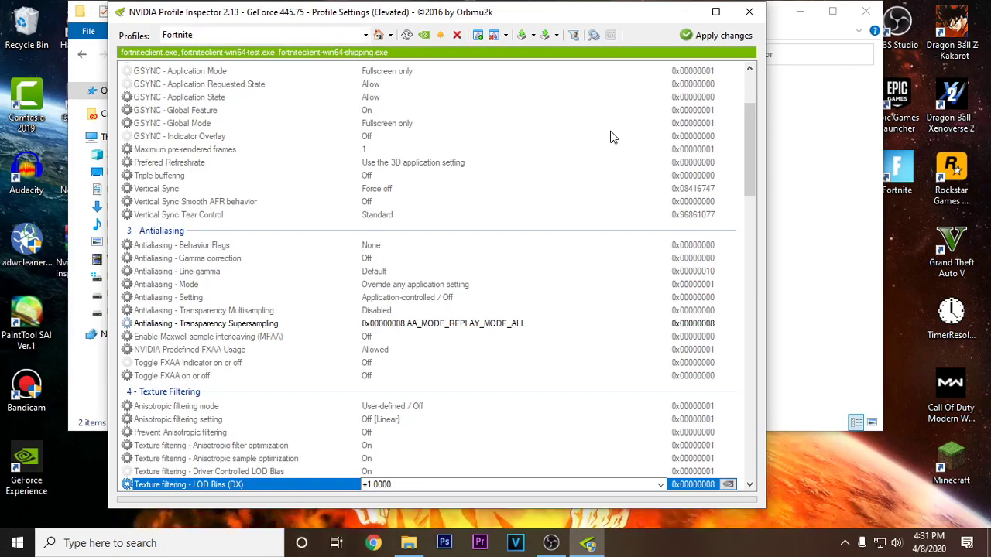
- Restore the Fortnite profile to NVIDIA defaults, apply it, and close Profile Inspector
left_click(423, 35)
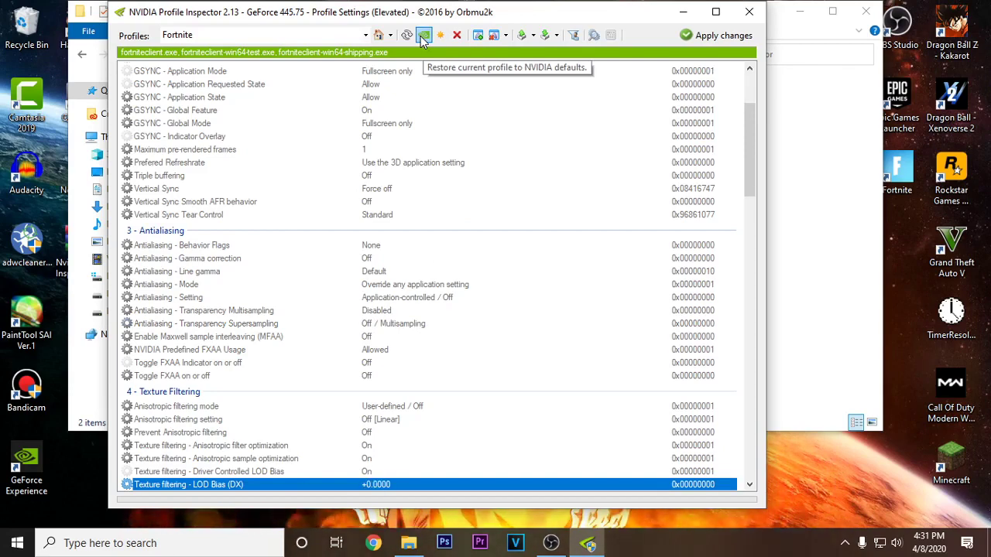
left_click(724, 37)
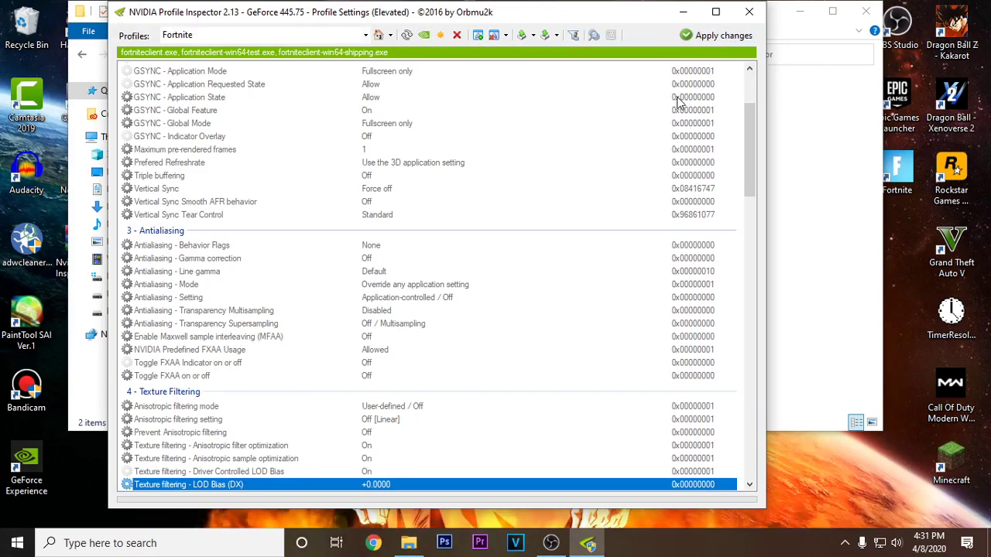
left_click(747, 13)
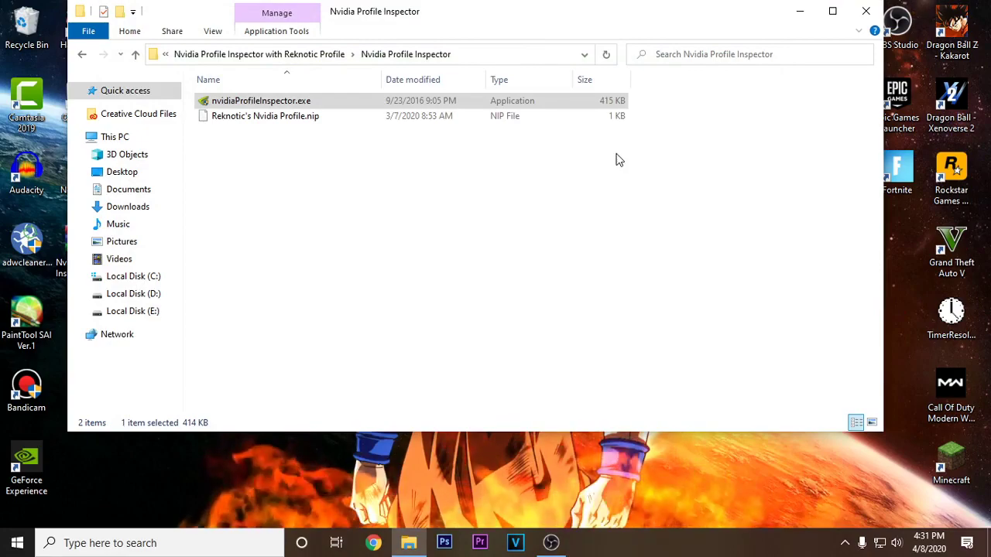
- Close File Explorer and move the Profile Inspector archive and folder to the Recycle Bin
left_click(868, 13)
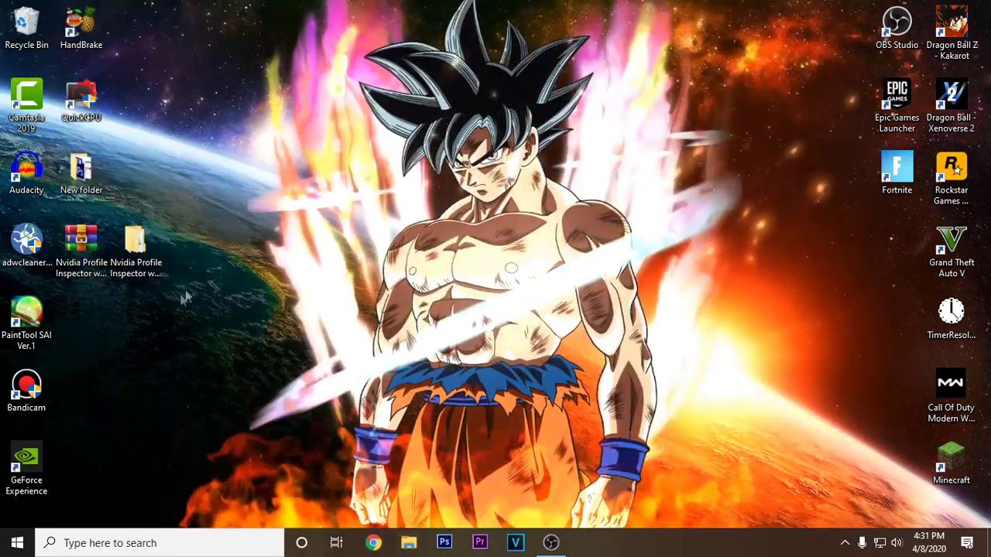
left_click_drag(139, 261, 93, 325)
left_click_drag(89, 263, 26, 31)
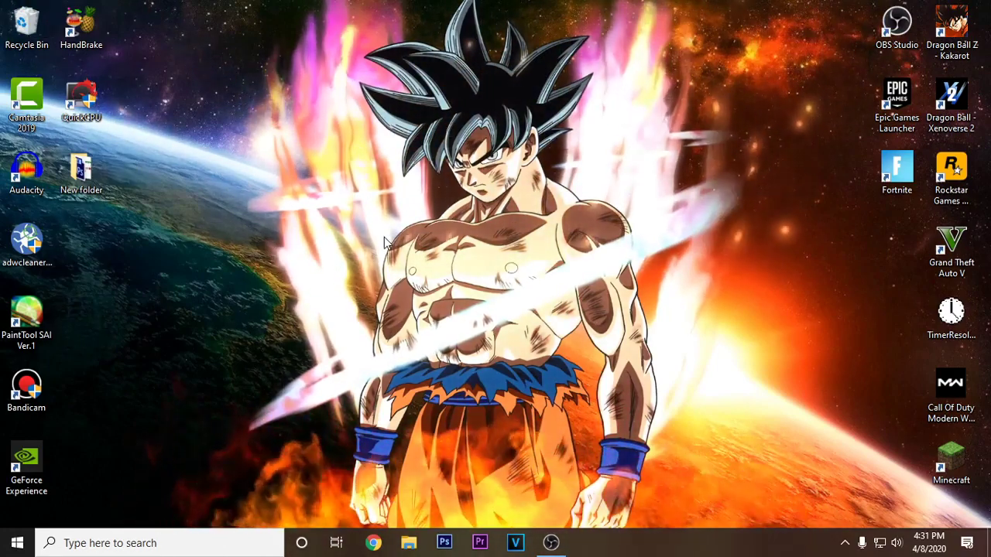
left_click(845, 542)
left_click(849, 459)
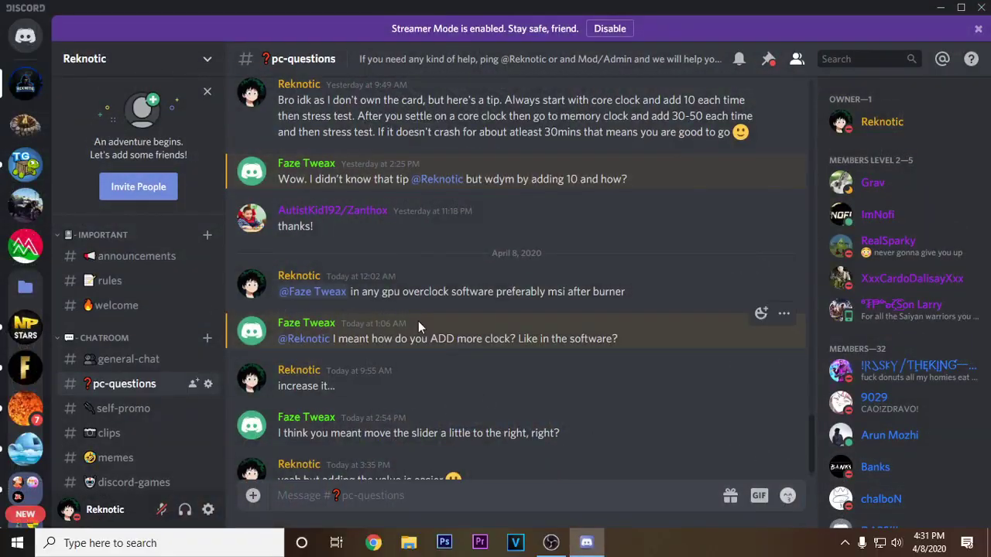
scroll(418, 327, "up", 3)
left_click(979, 31)
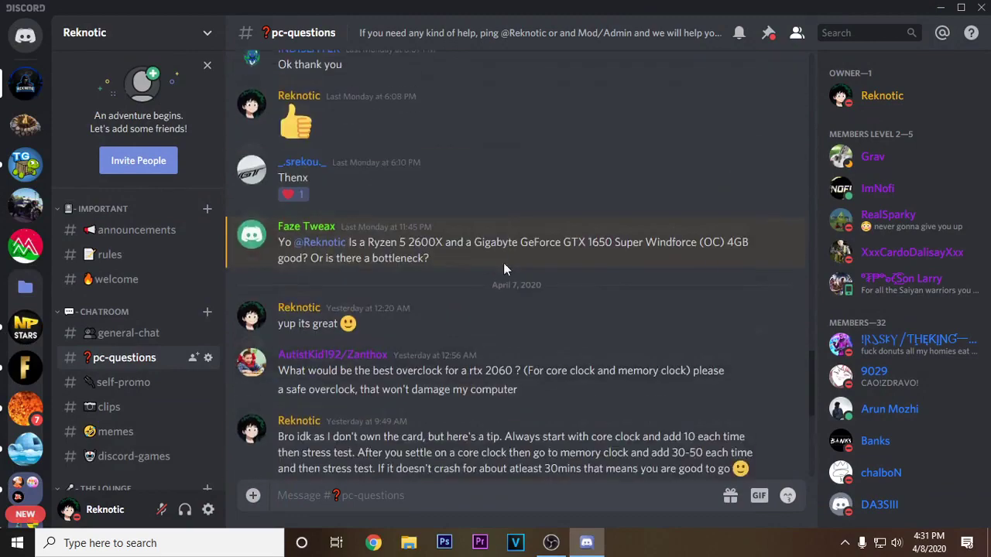
scroll(504, 263, "down", 5)
scroll(479, 318, "up", 15)
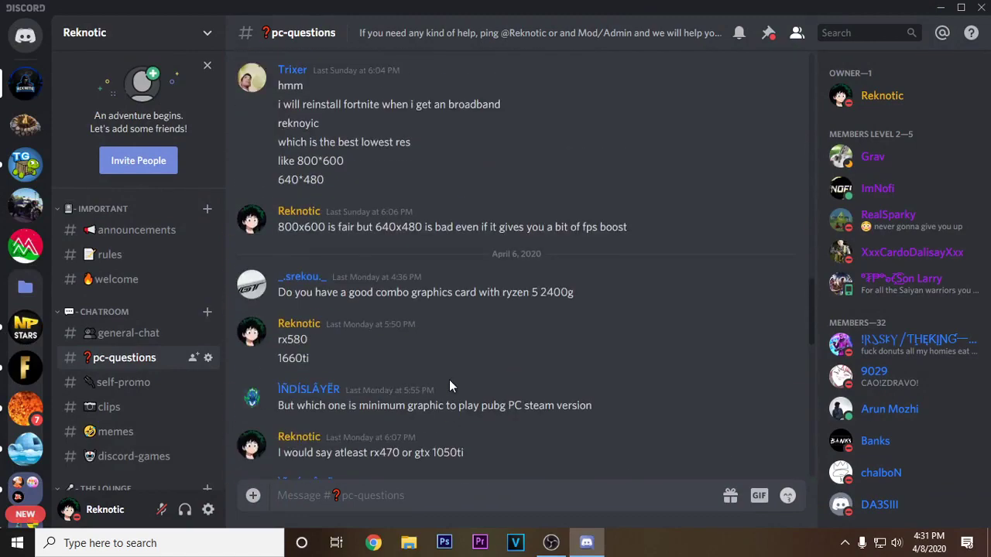
scroll(515, 369, "up", 15)
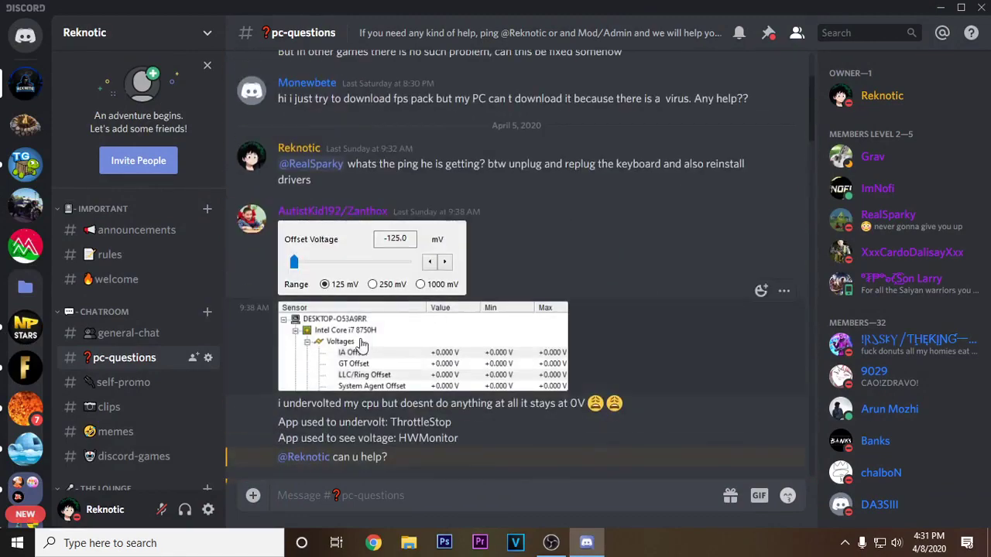
scroll(459, 349, "down", 15)
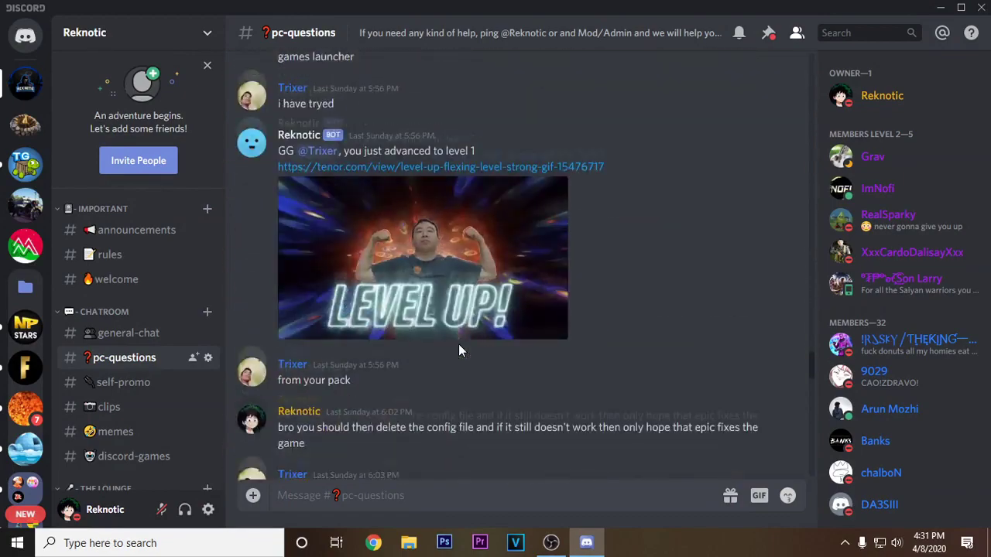
scroll(459, 347, "down", 4)
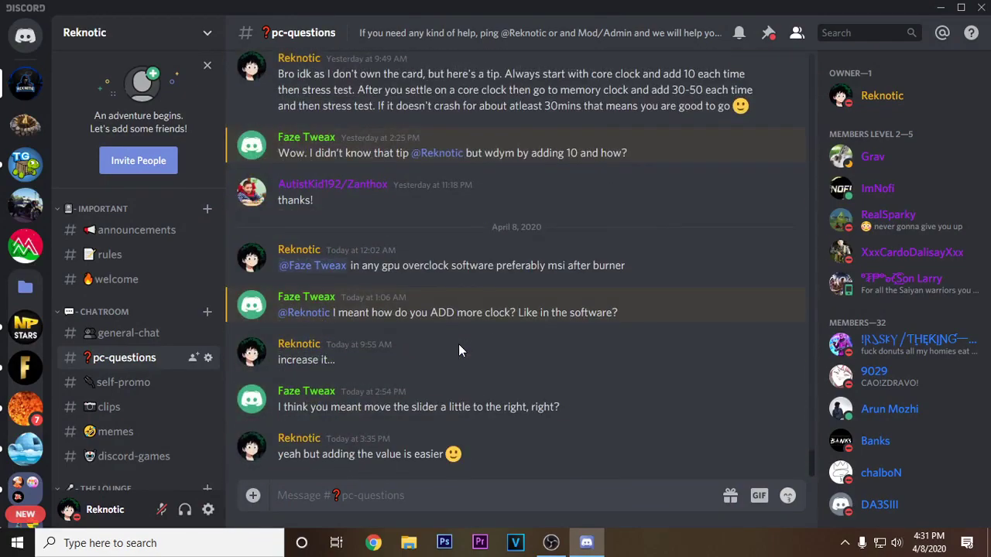
scroll(459, 350, "up", 6)
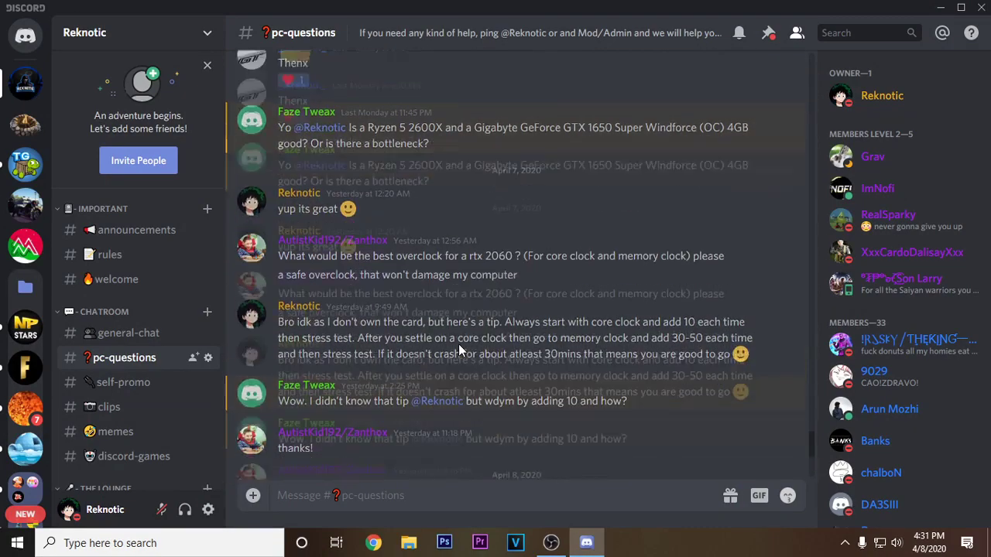
scroll(458, 350, "up", 5)
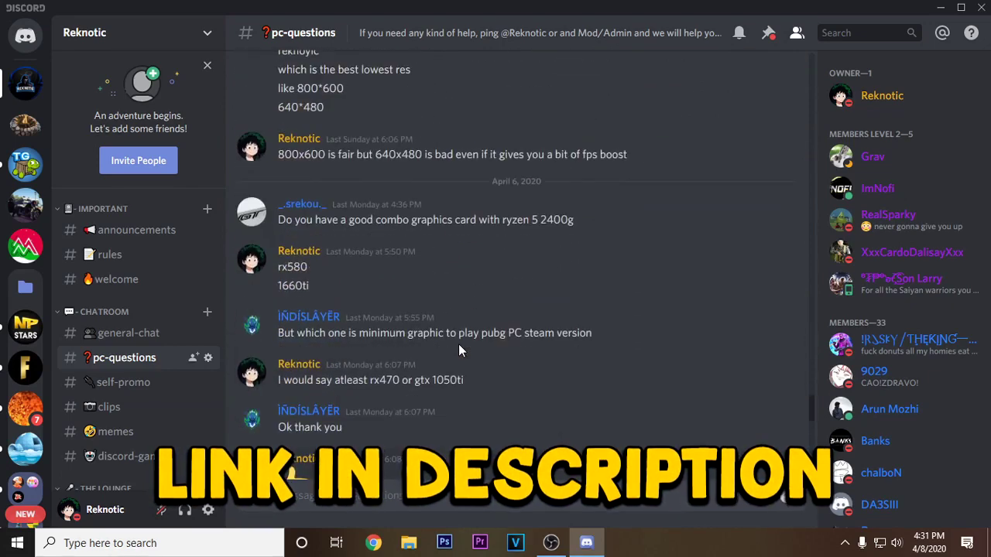
scroll(458, 350, "up", 4)
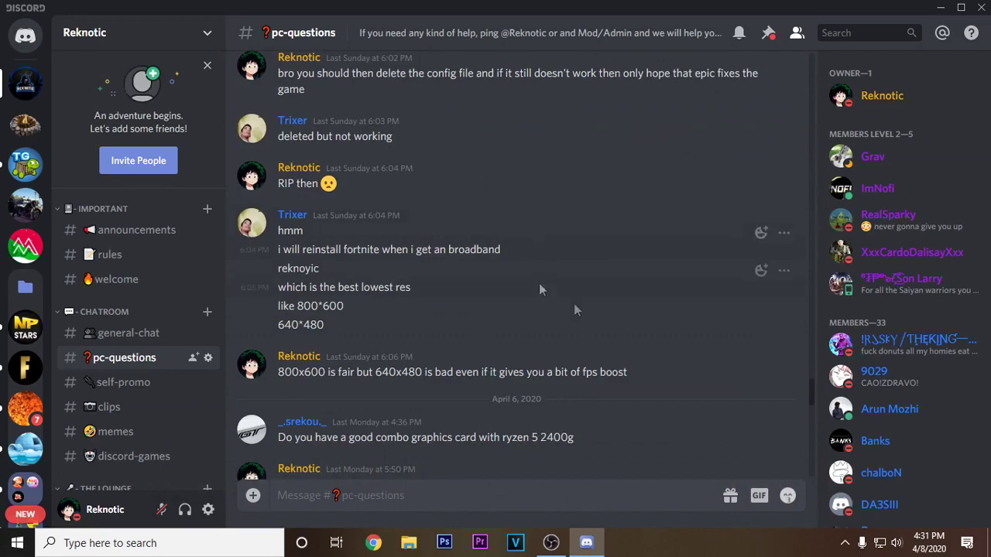
left_click(982, 7)
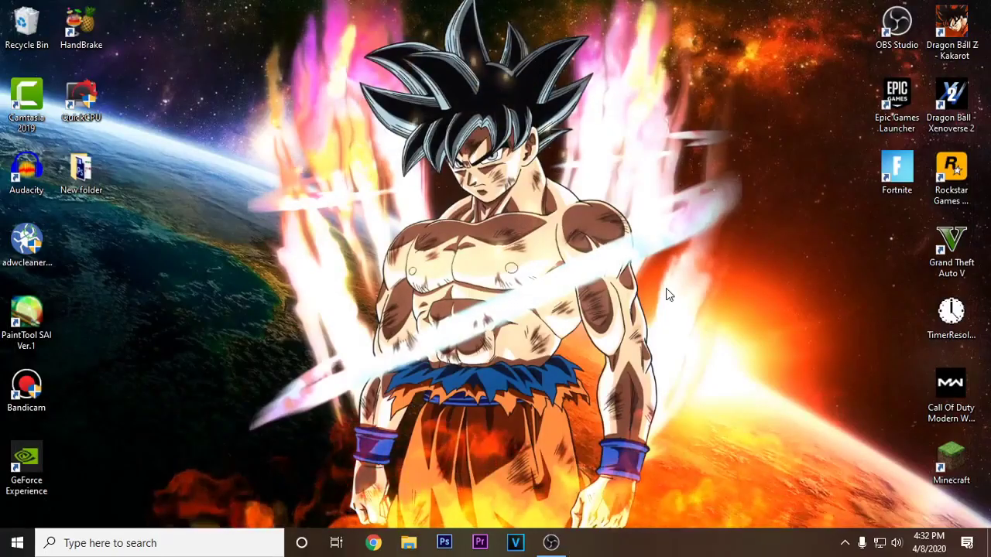